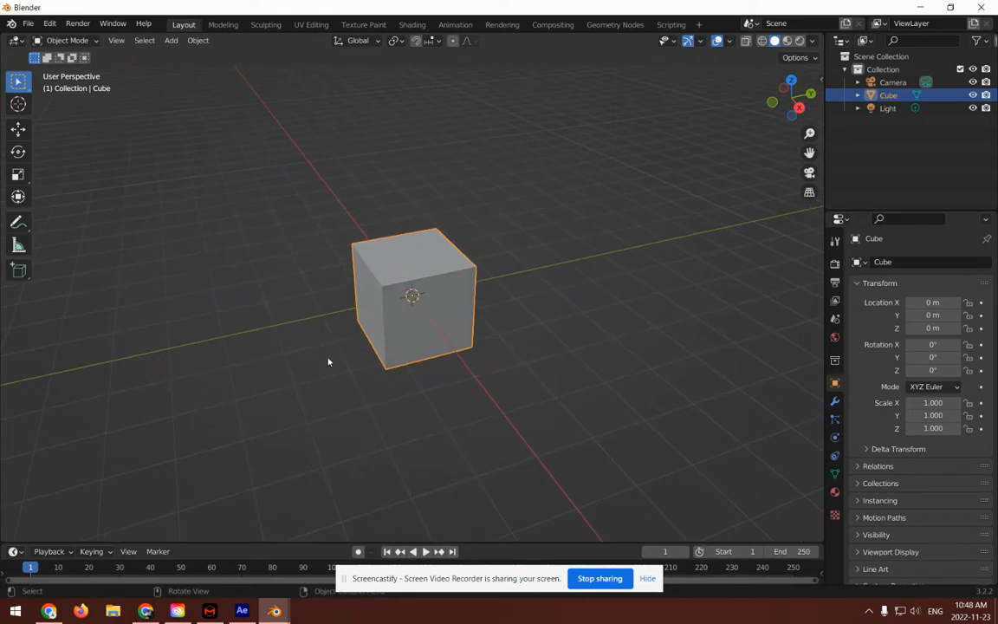
Step: Insert a Location & Rotation keyframe for the default cube at frame 1
scroll(332, 475, up, 1)
scroll(323, 468, down, 3)
key(i)
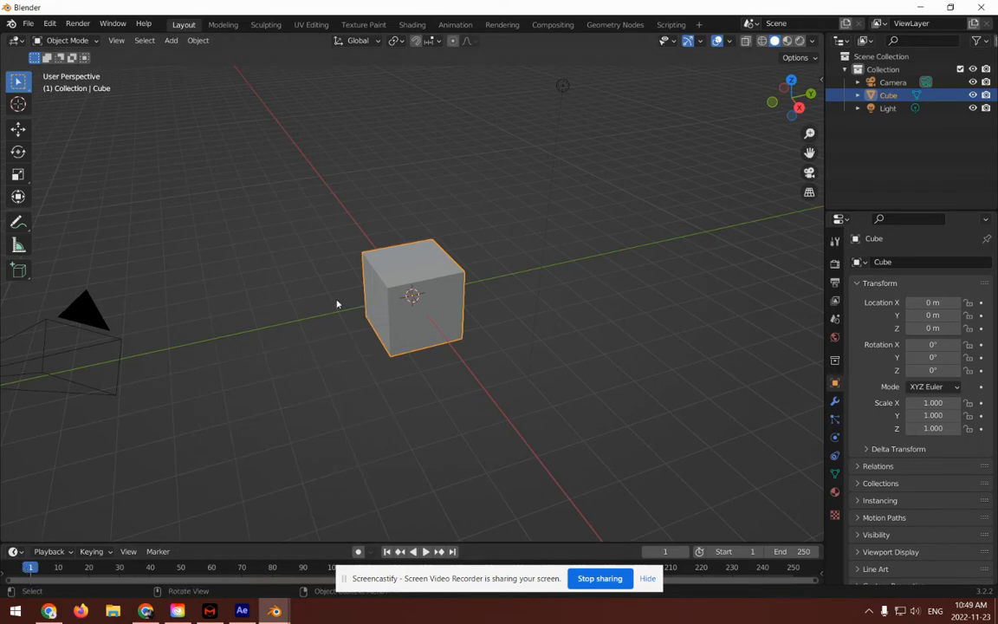
key(i)
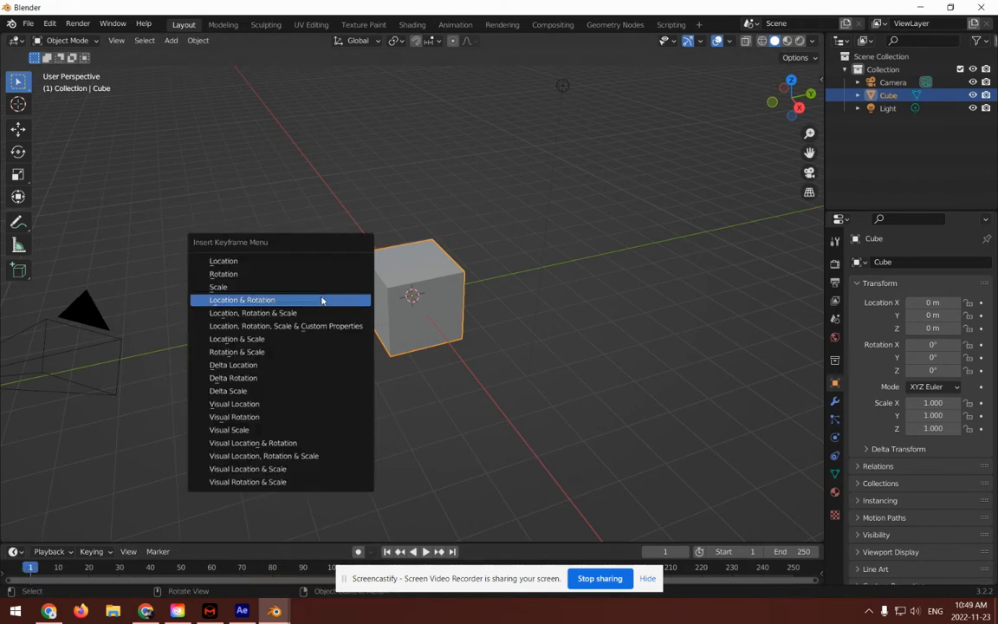
click(325, 298)
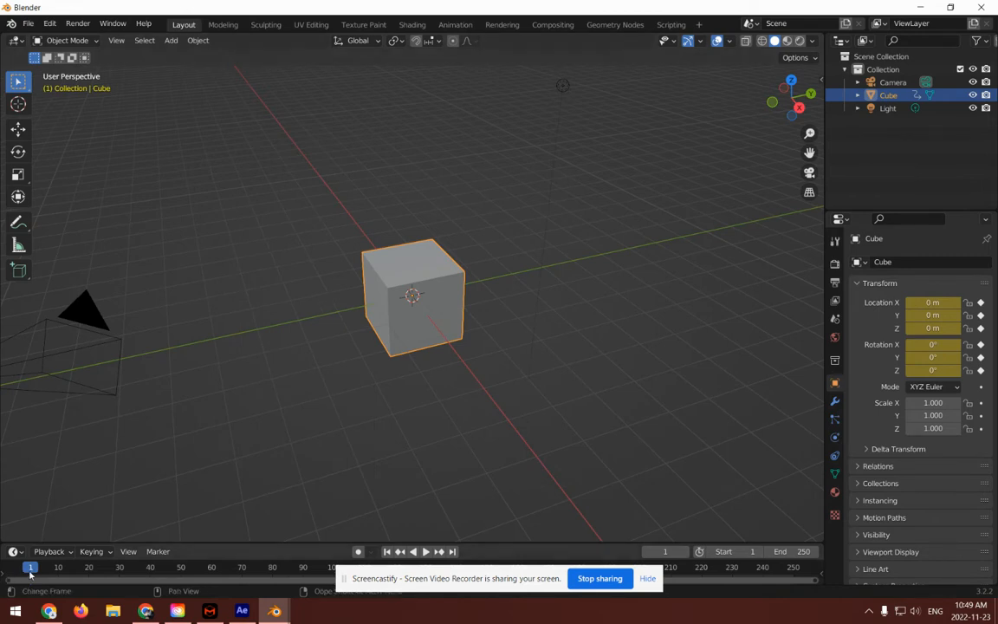
Step: Go to frame 70 and move the cube about 9.7 m along the Y axis
key(space)
drag(30, 567, 242, 567)
key(space)
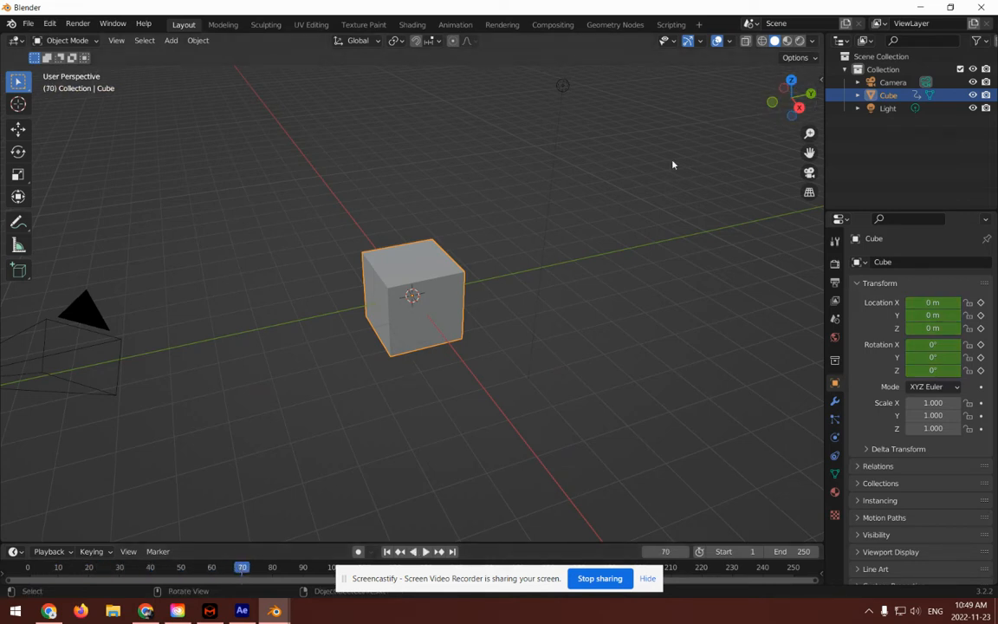
key(g)
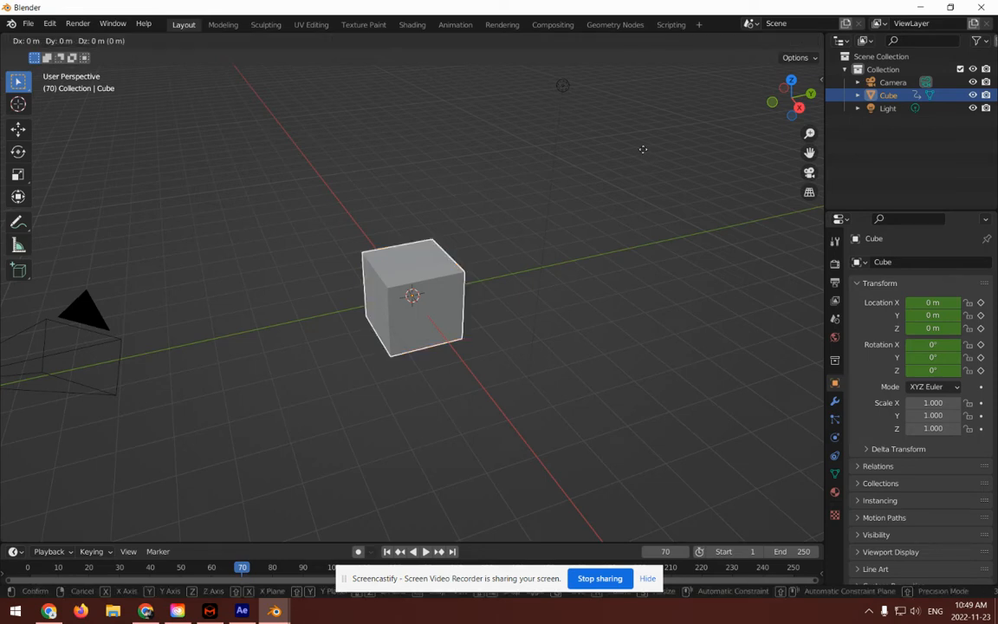
key(y)
click(102, 102)
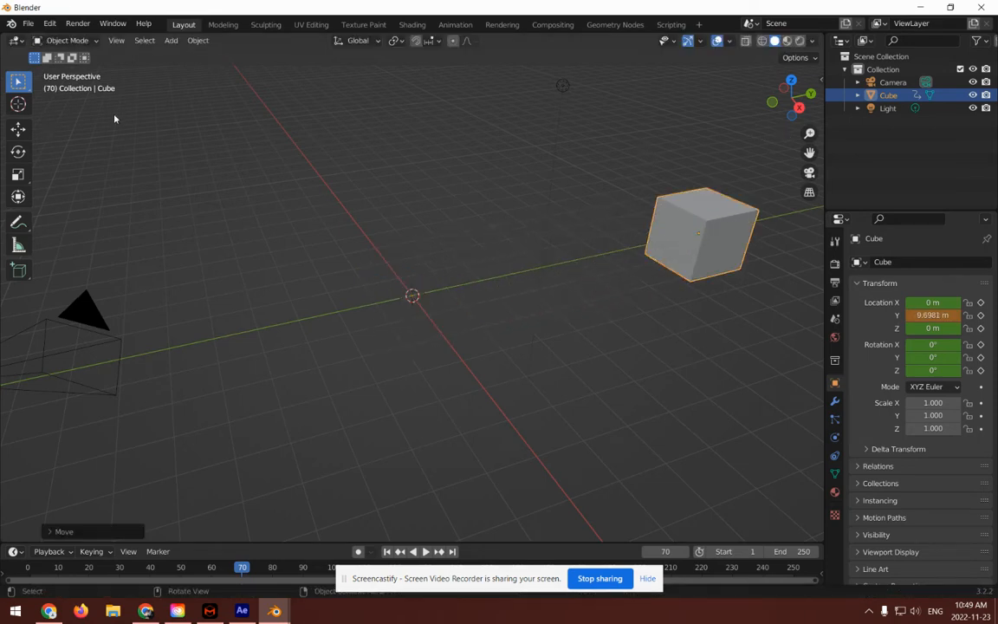
Step: Insert a Location & Rotation keyframe for the cube at frame 70 and scrub back to frame 2 to preview the motion
key(i)
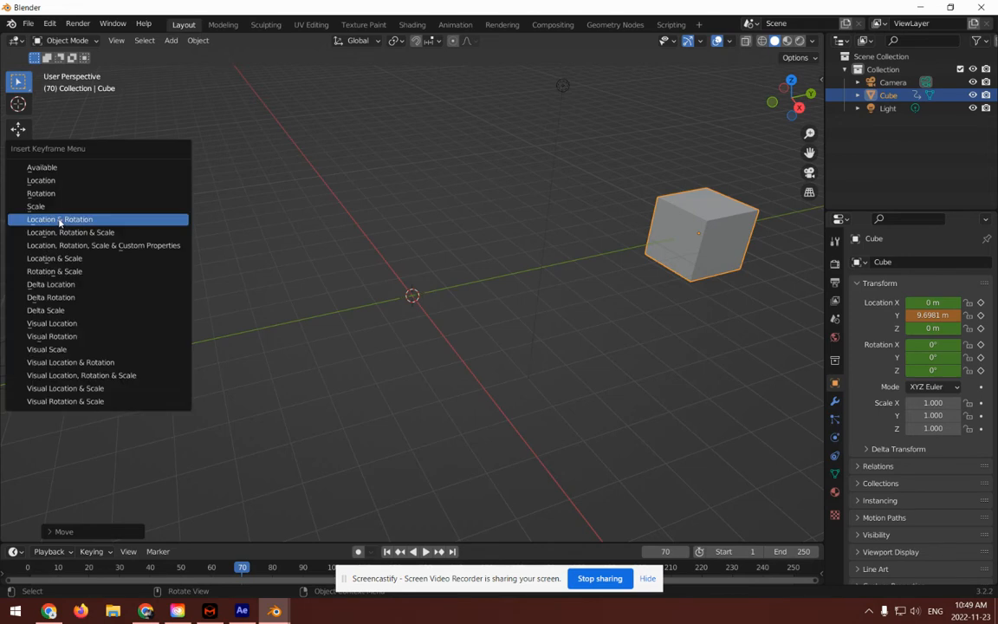
click(59, 221)
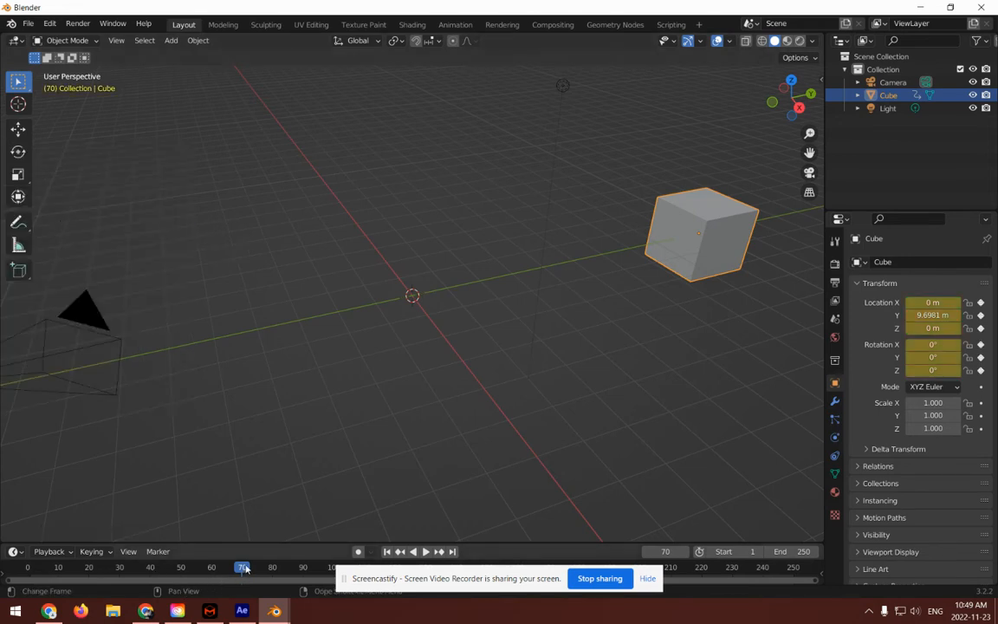
drag(244, 569, 37, 568)
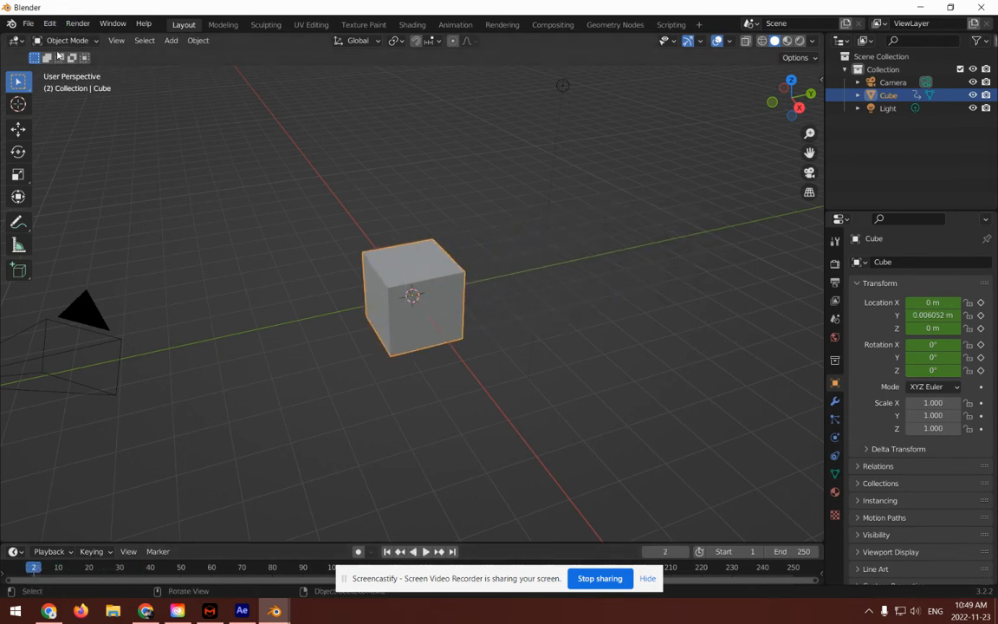
Step: Examine the holiday.blend window scene with Santa and falling snow from several angles and play part of its animation
click(21, 42)
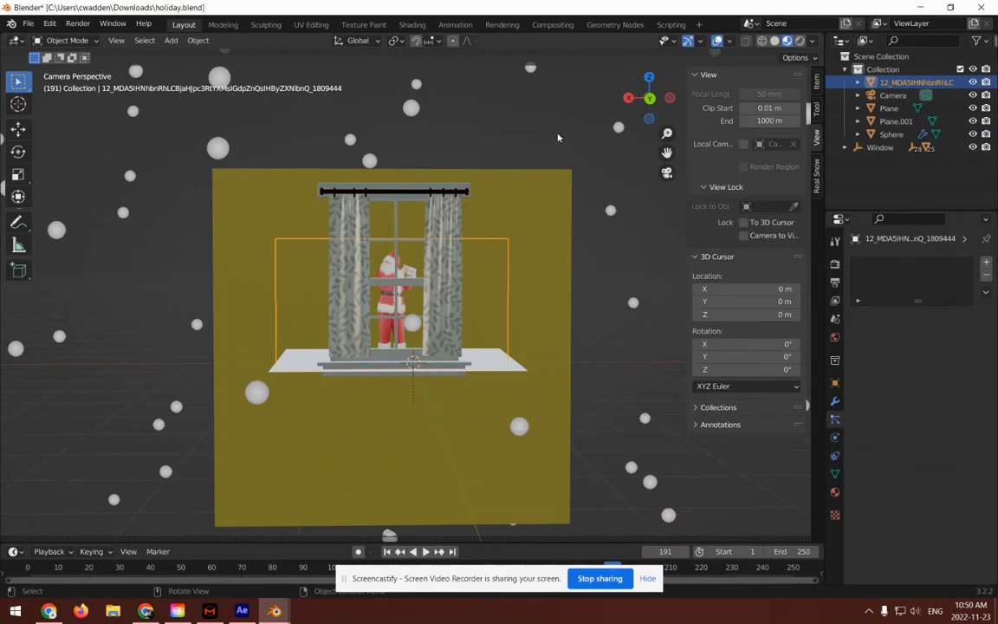
drag(558, 137, 514, 186)
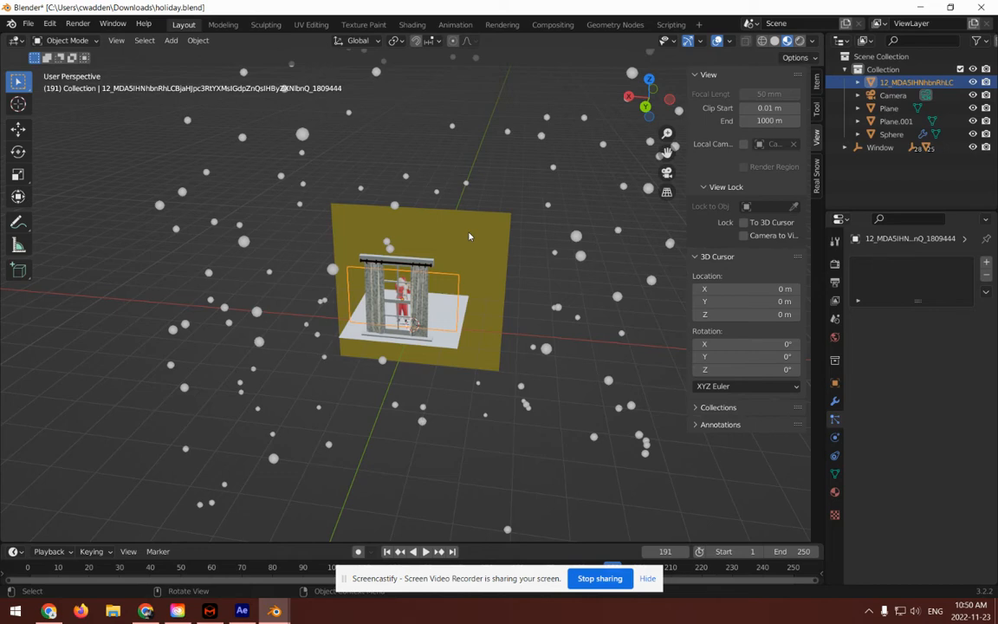
scroll(466, 248, up, 5)
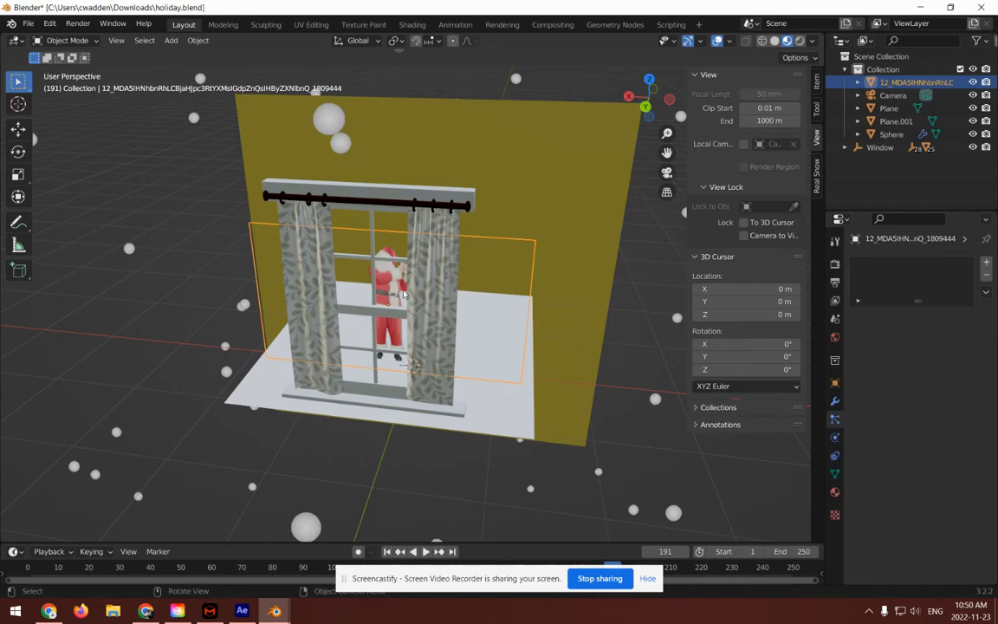
drag(638, 300, 652, 270)
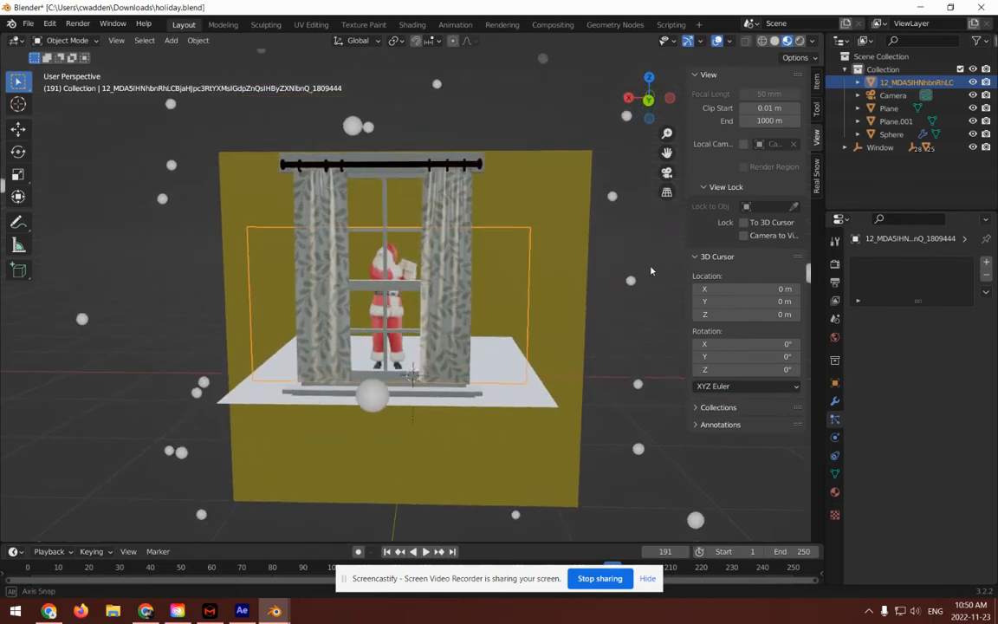
click(424, 552)
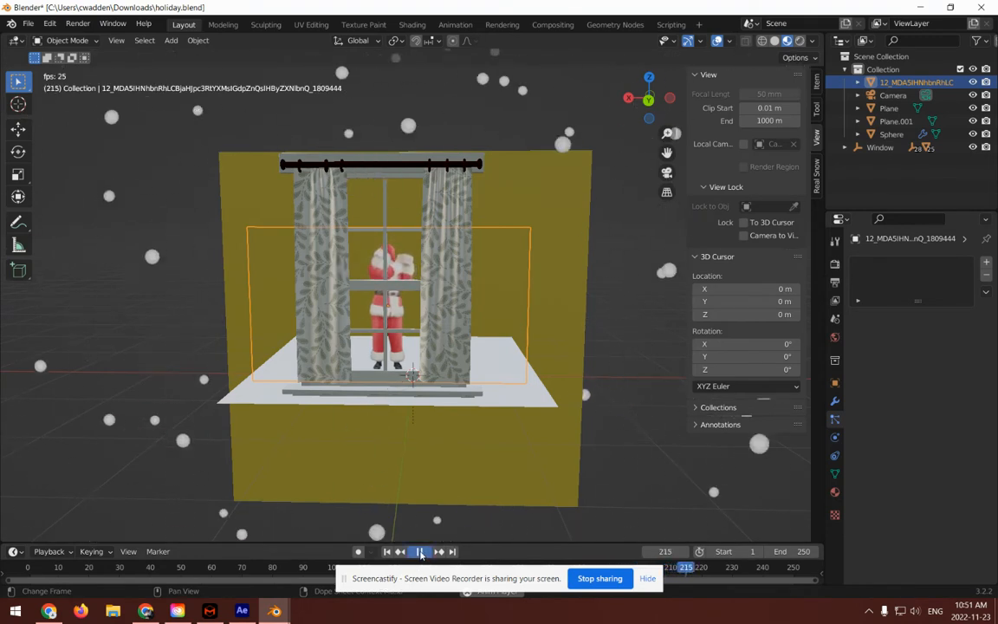
click(419, 552)
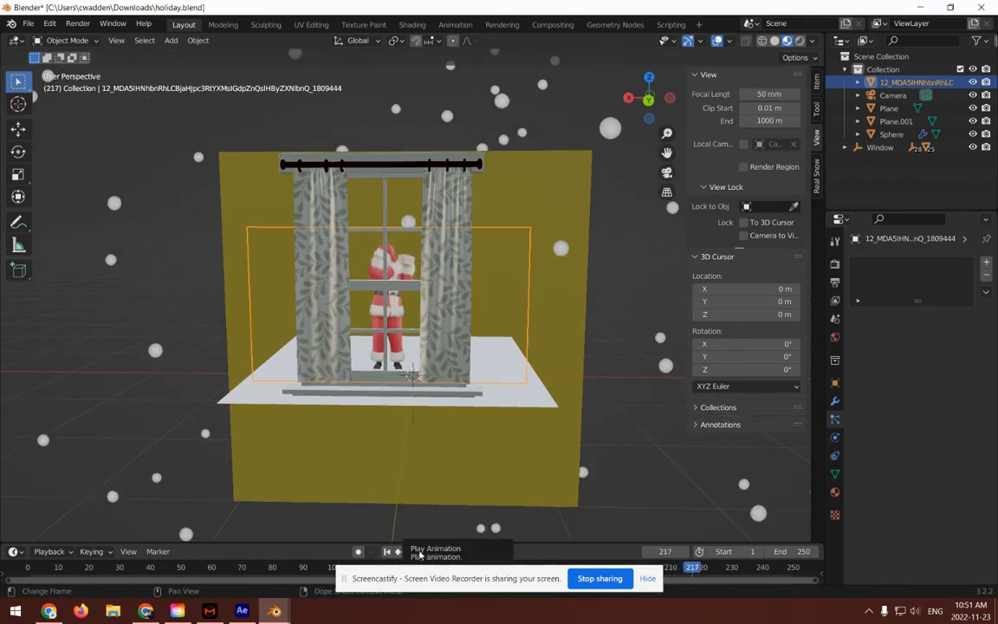
Step: Start a new General file without saving the changes to holiday.blend
click(27, 24)
mouse_move(46, 38)
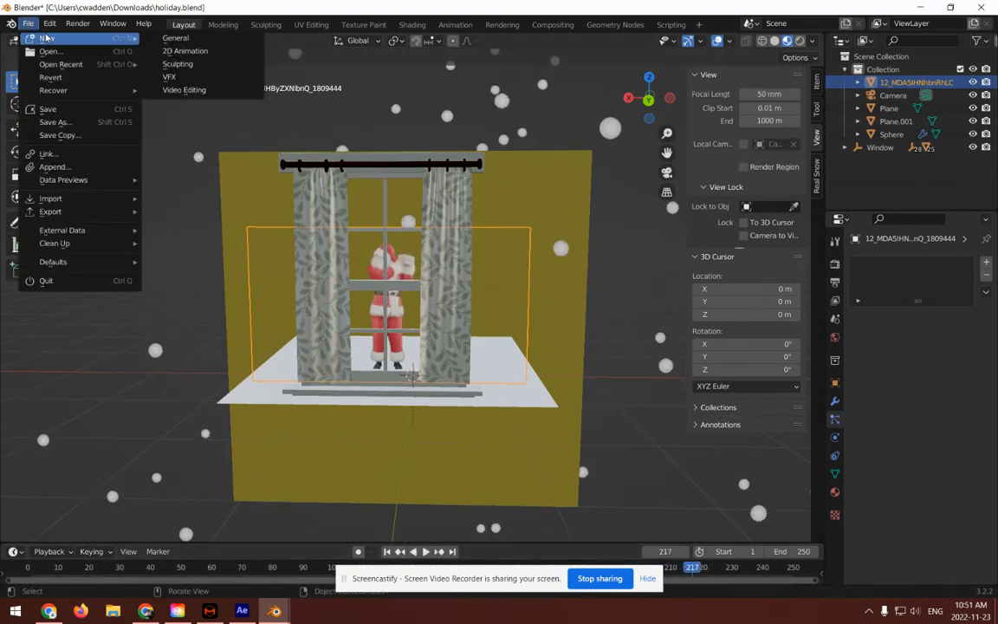
click(152, 38)
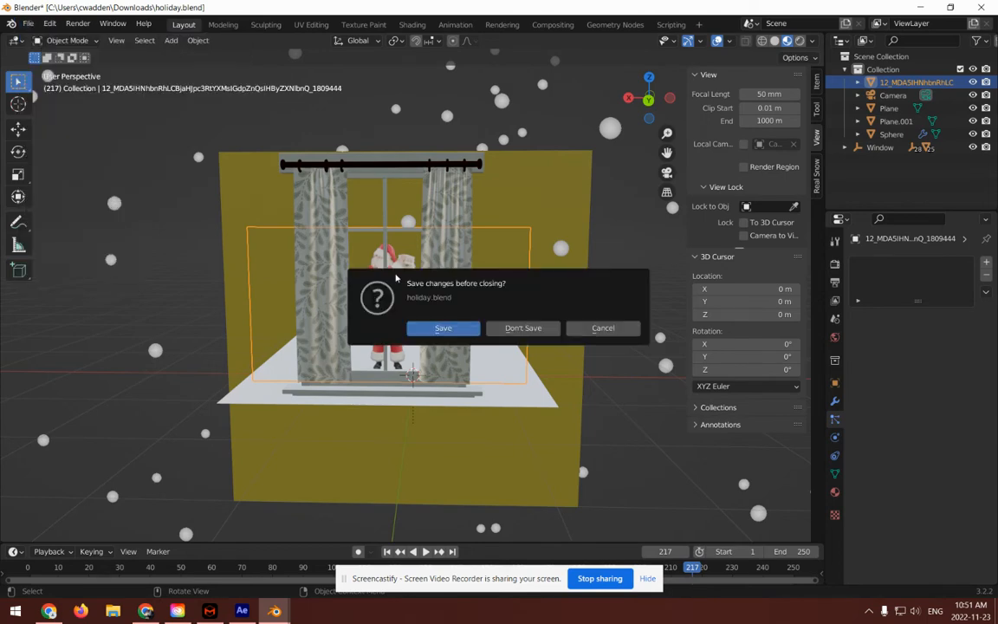
click(518, 330)
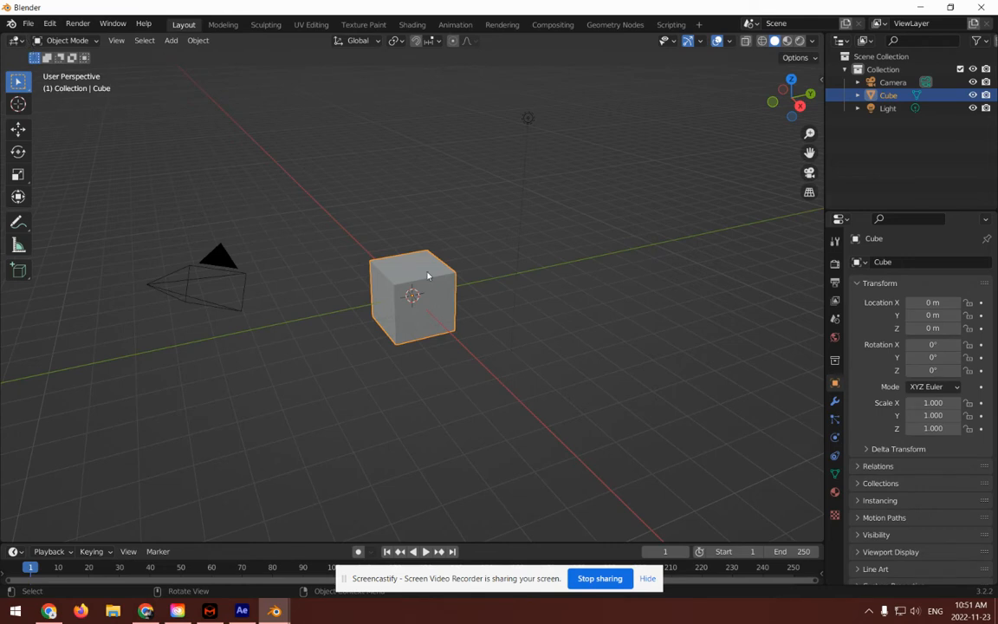
Step: Delete the default cube and switch to the front orthographic view
key(x)
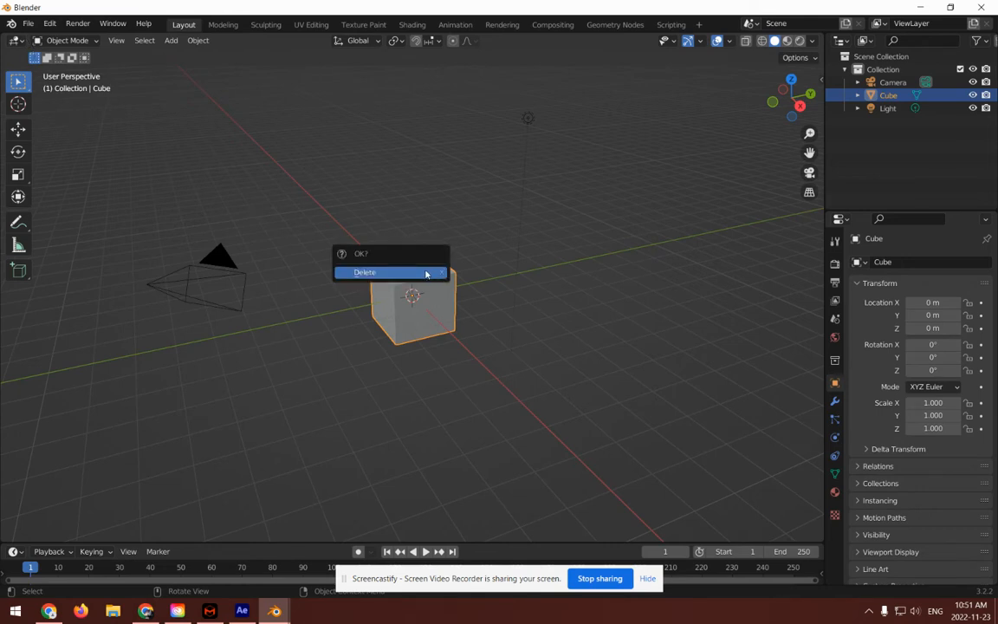
click(425, 272)
key(KP_1)
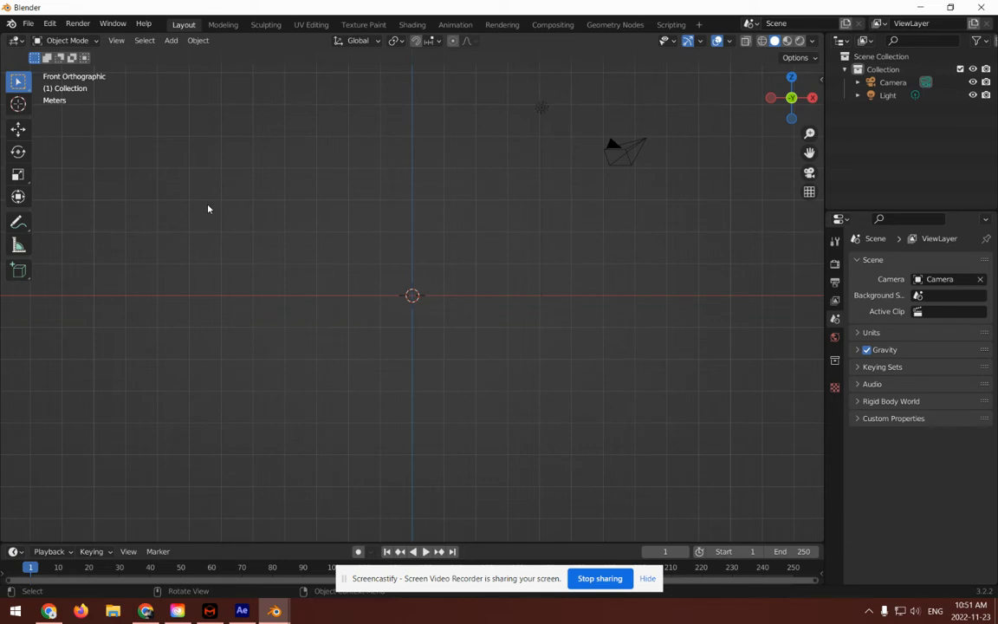
Step: Search the add-ons in the preferences for "image" and check that Import-Export: Import Images as Planes is enabled
click(49, 26)
click(85, 210)
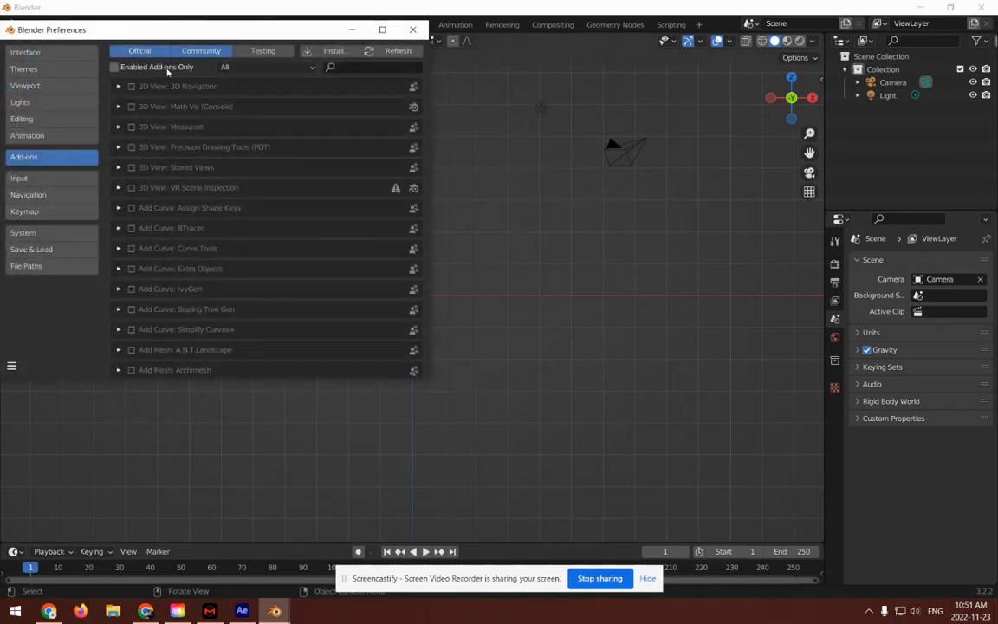
click(337, 66)
text(image)
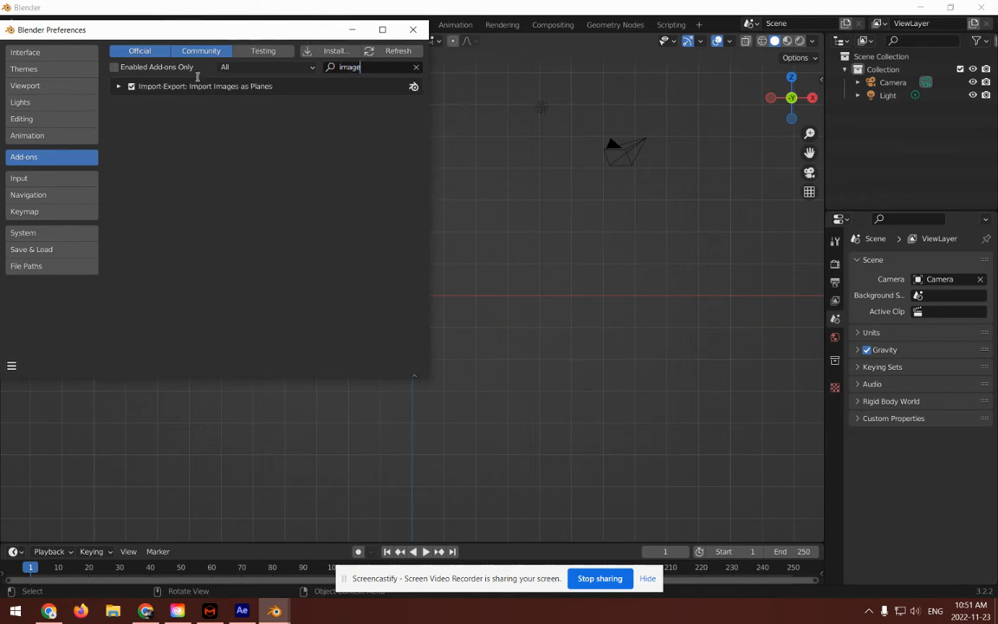
click(131, 87)
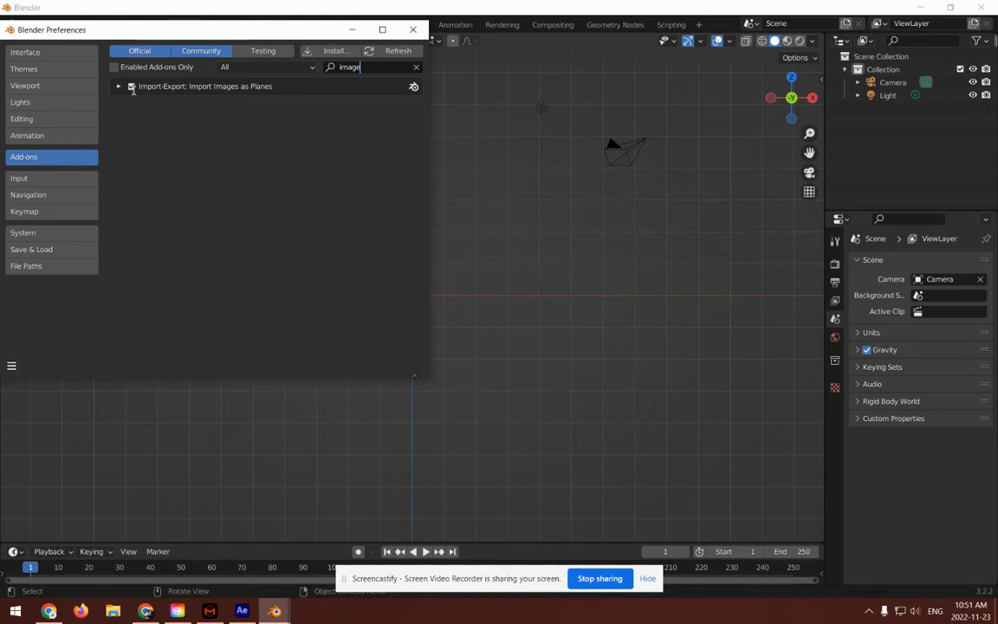
click(412, 31)
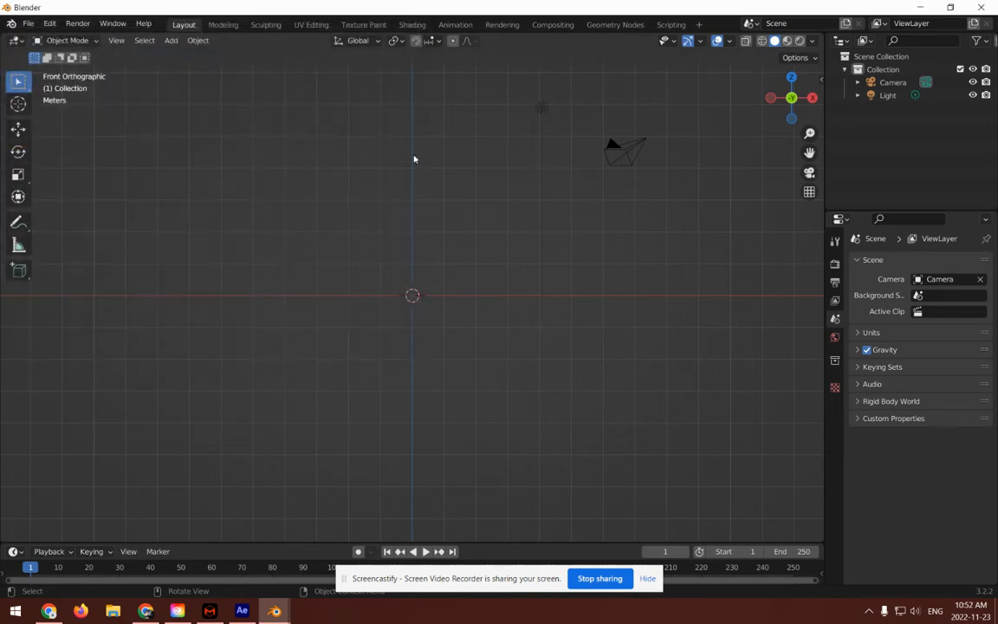
Step: Switch to the desktop and try to extract the happy-santa-claus green-screen zip archive, replacing the existing file in the destination
click(923, 8)
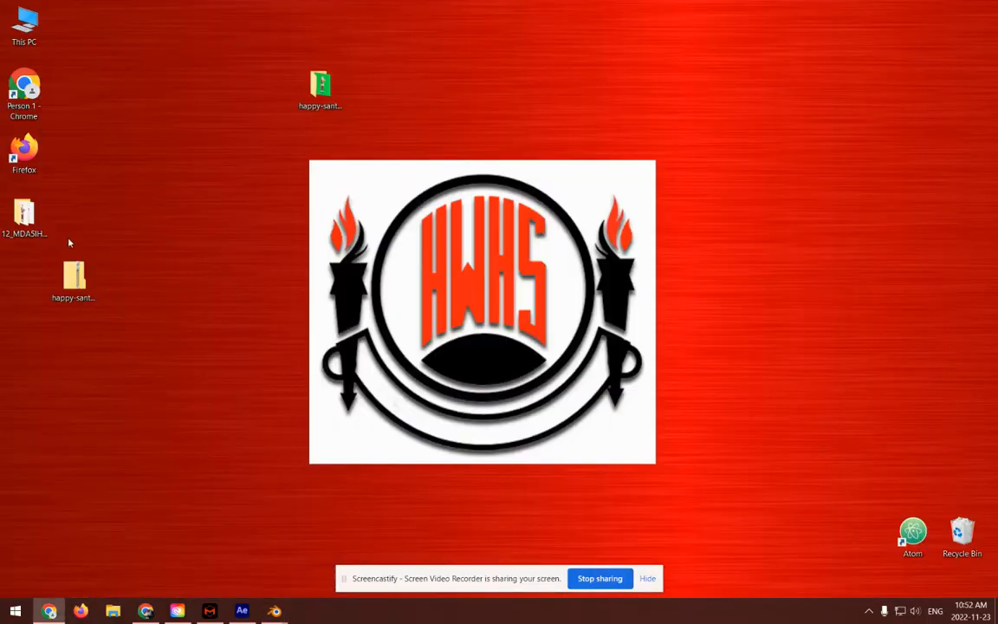
drag(75, 277, 158, 74)
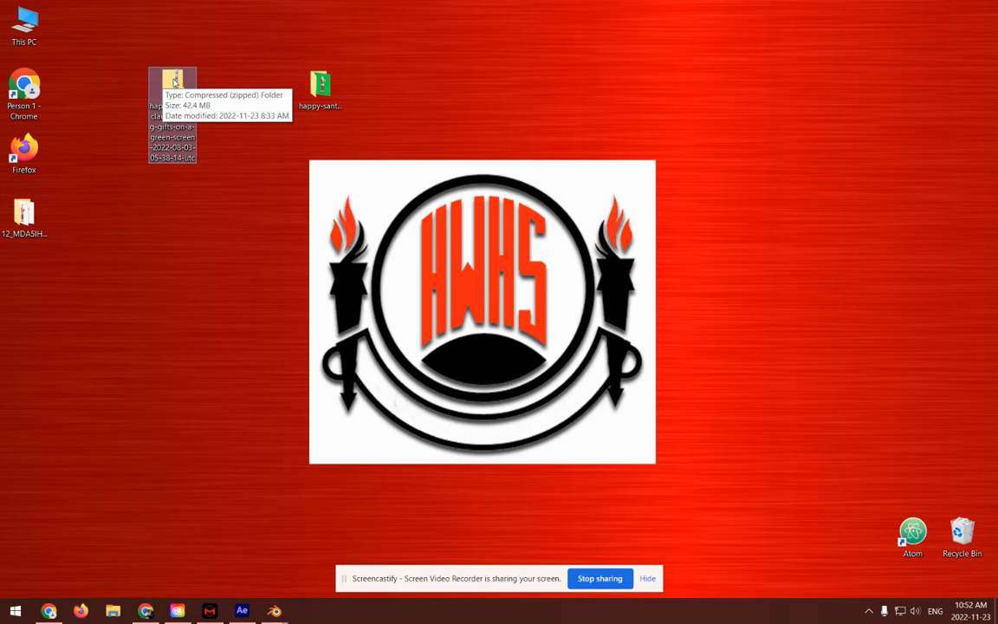
right_click(174, 81)
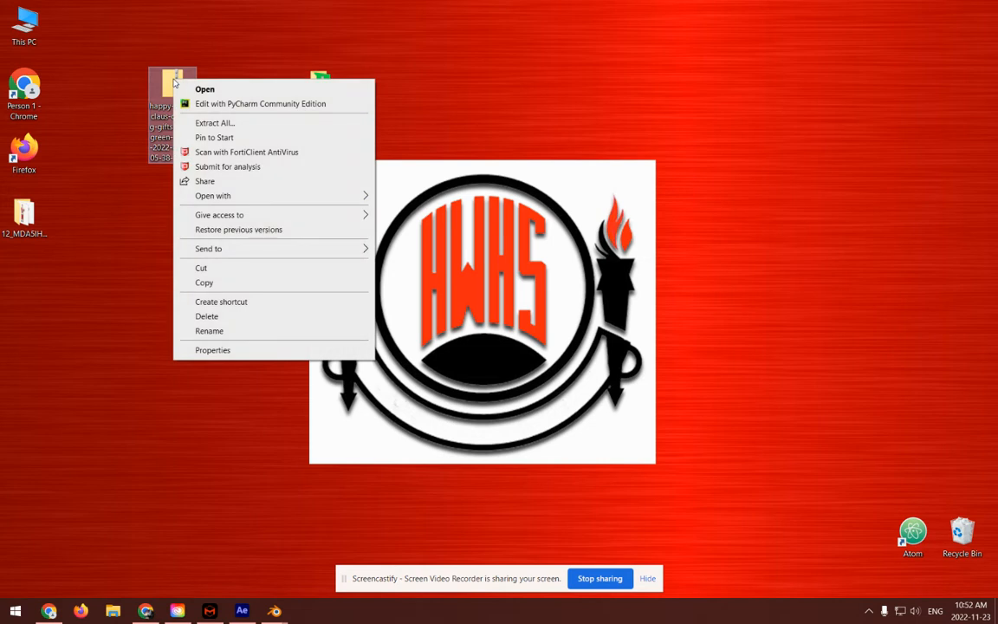
click(215, 124)
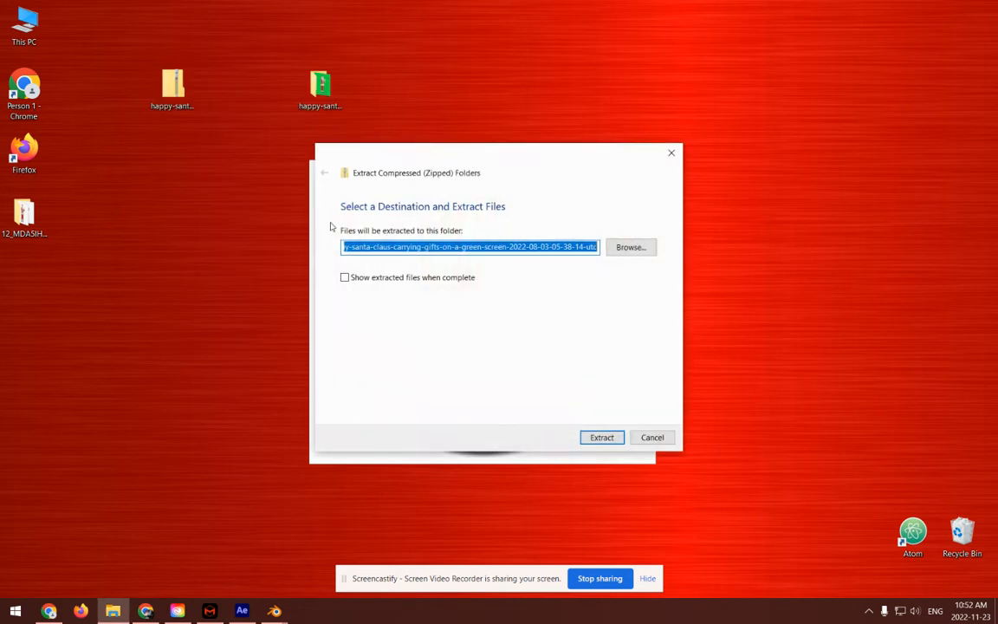
click(601, 436)
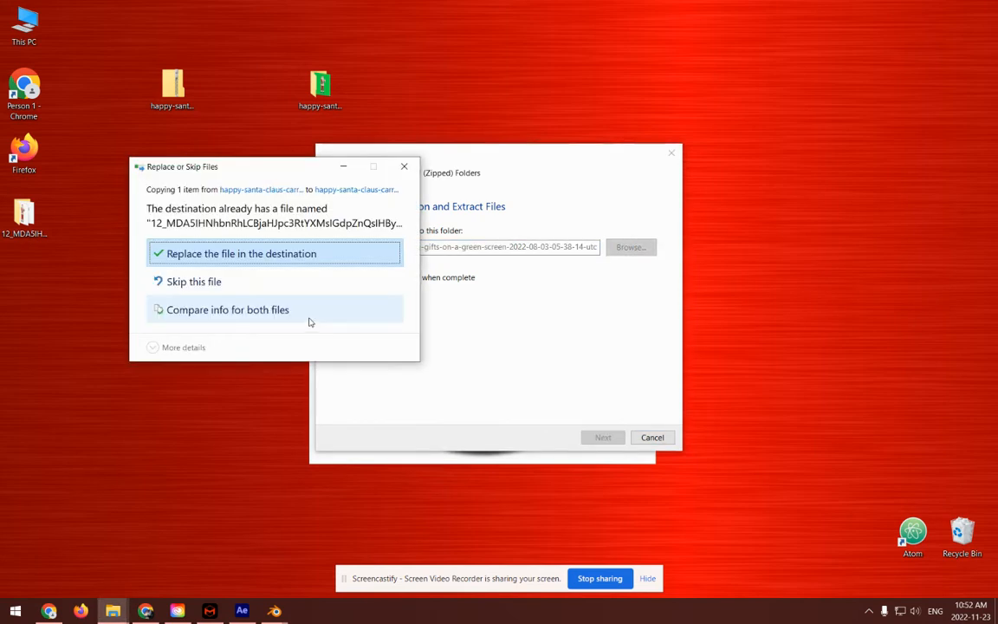
click(243, 254)
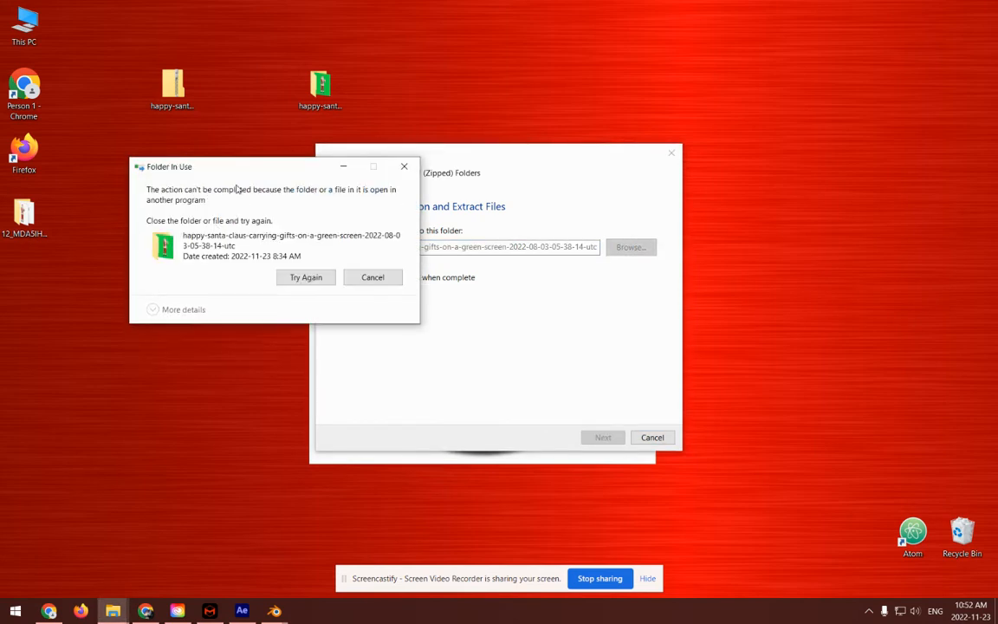
click(371, 277)
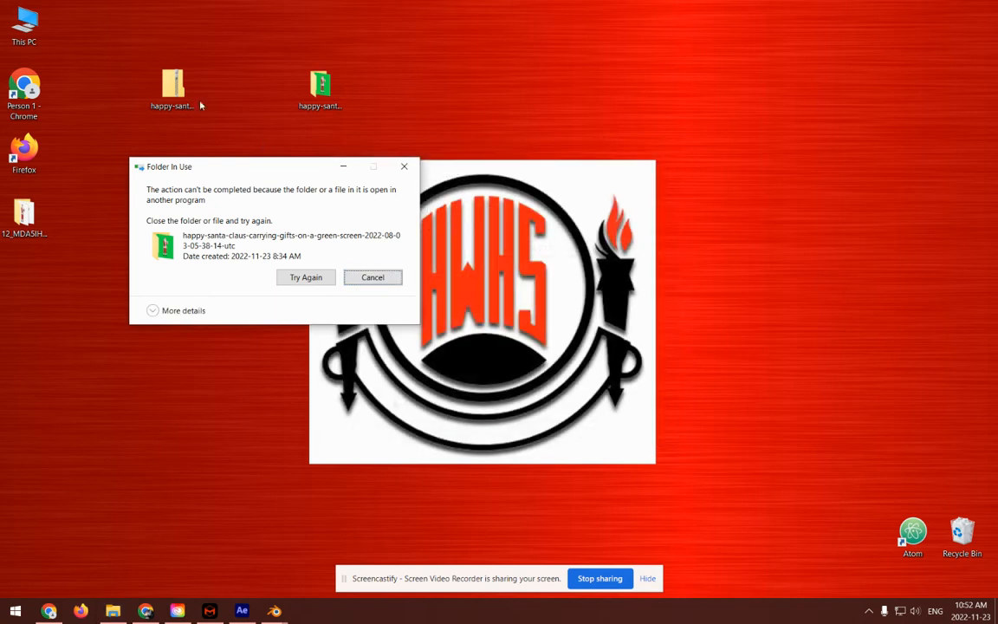
Step: Look through the installed apps in Creative Cloud Desktop and switch to the Santa composition with Keylight in After Effects
double_click(320, 84)
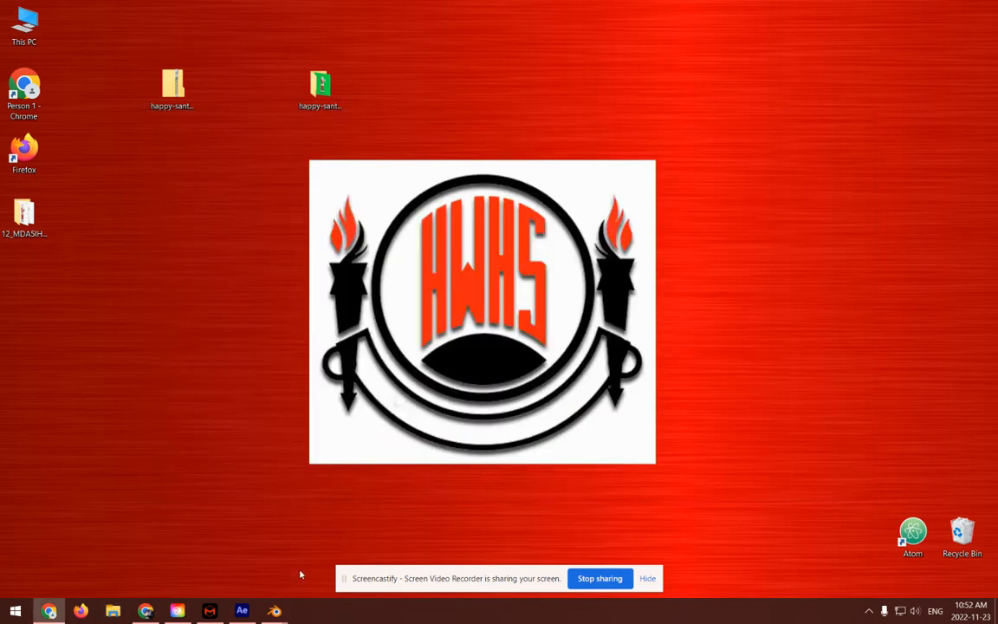
click(177, 610)
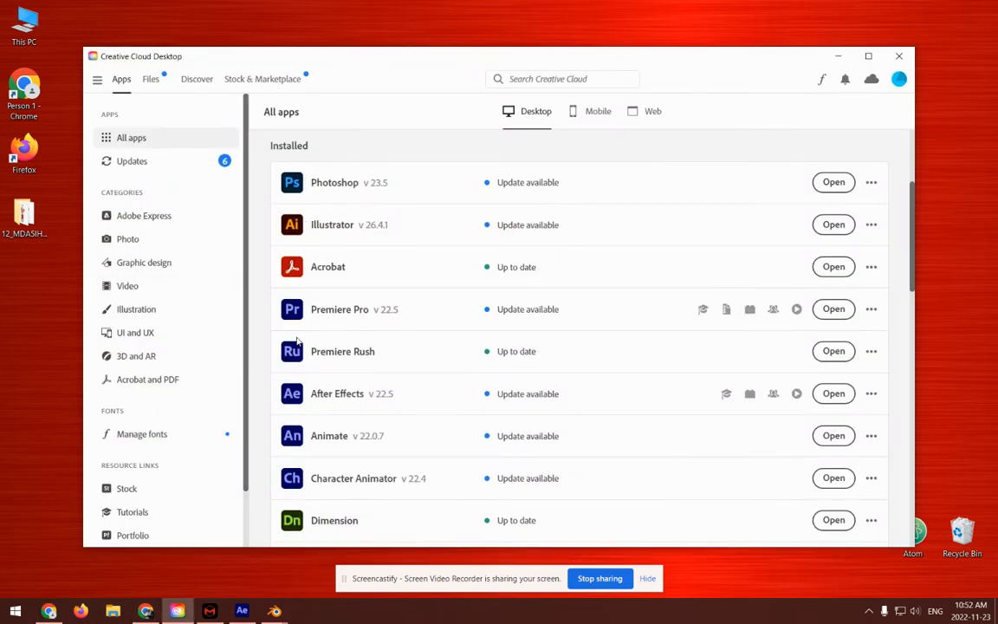
scroll(325, 310, down, 3)
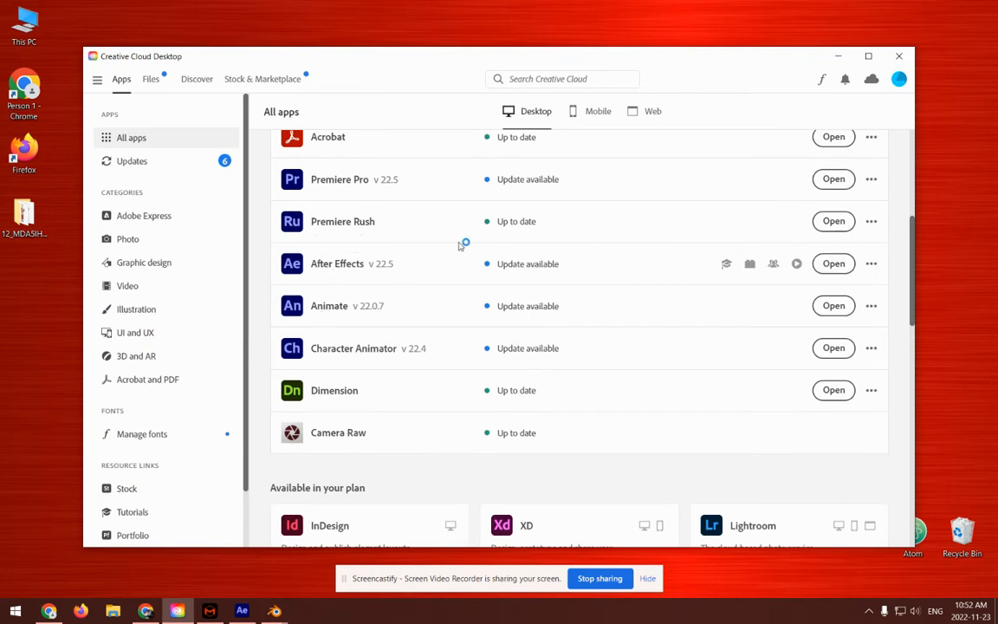
click(242, 610)
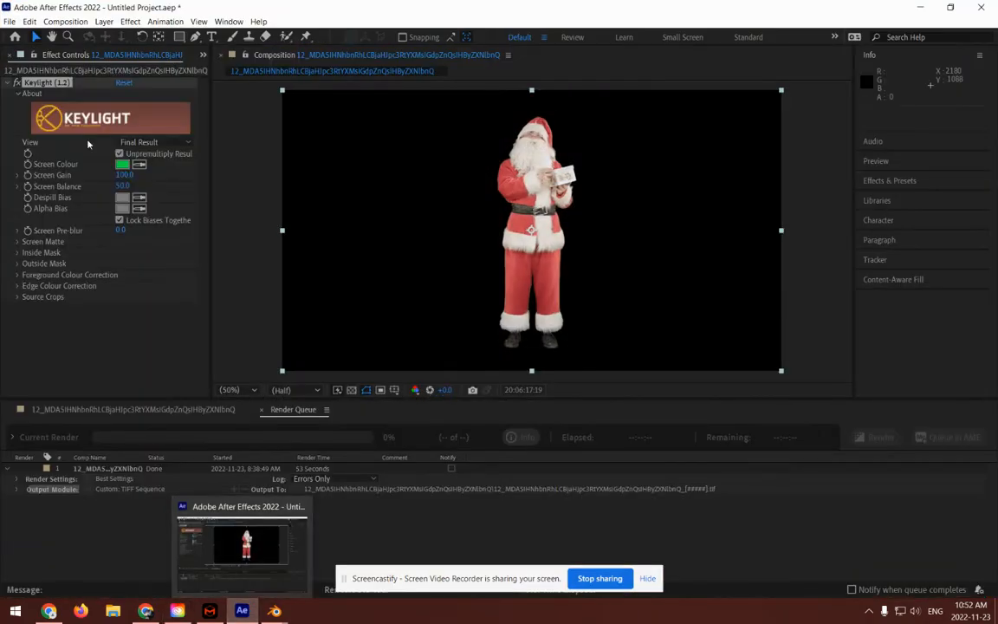
Step: Close After Effects without saving the untitled project
click(9, 21)
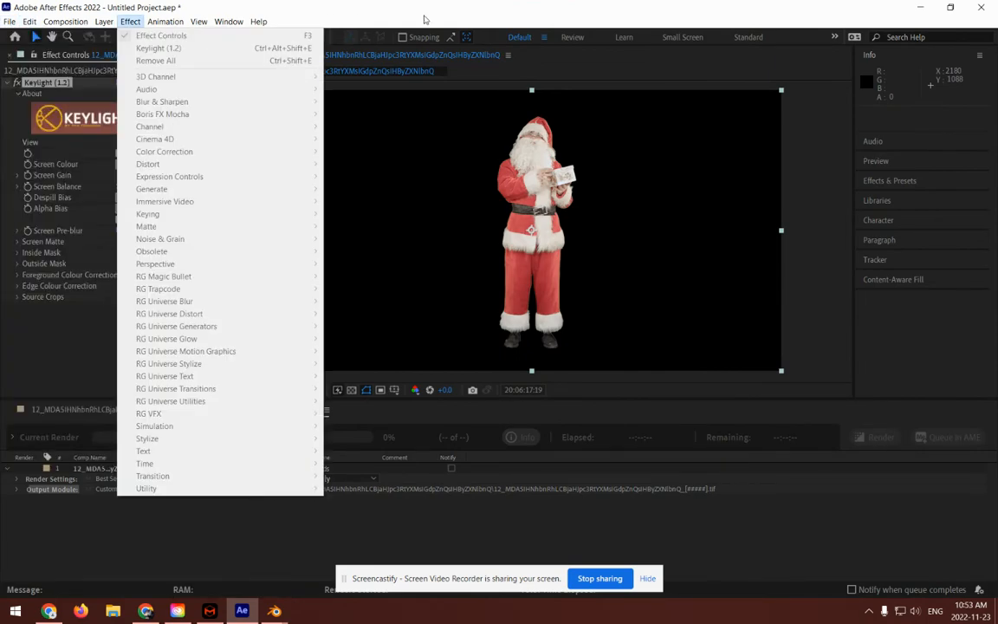
click(982, 9)
click(981, 8)
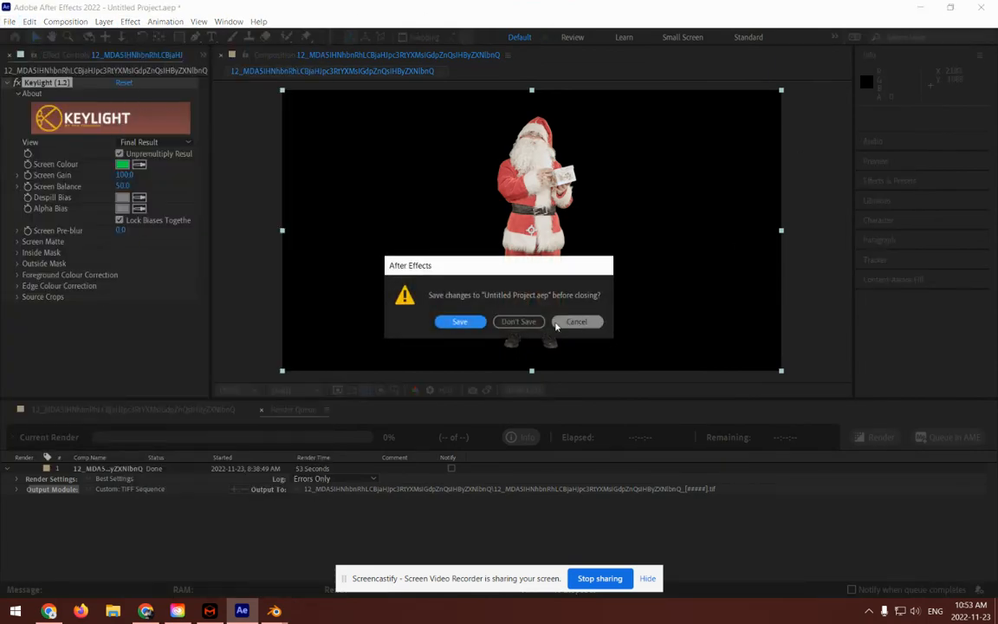
click(468, 291)
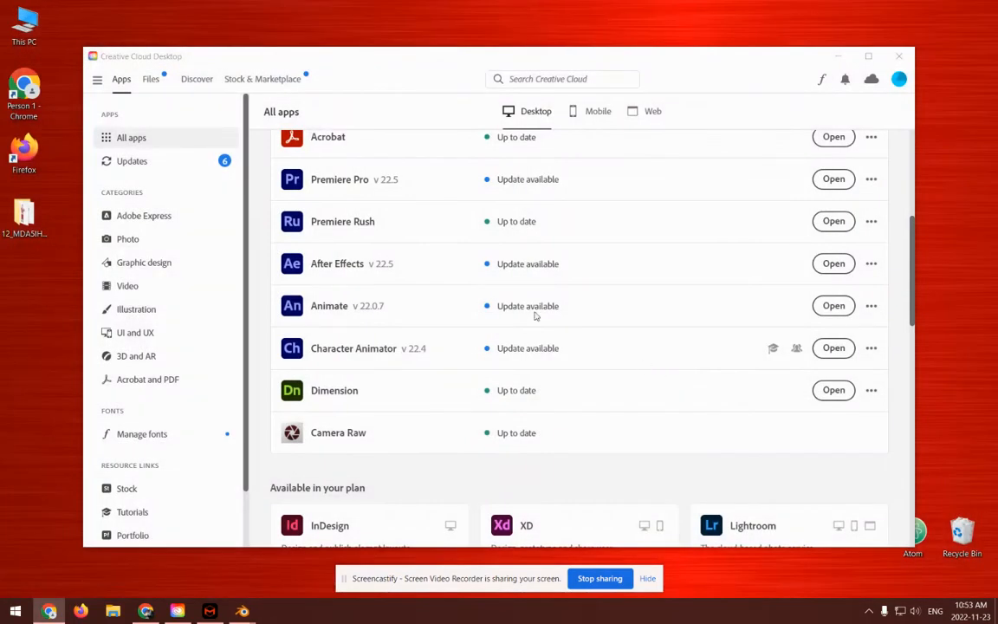
Step: Launch After Effects again from Creative Cloud Desktop, dismiss the disk cache warning and start a new project
click(838, 266)
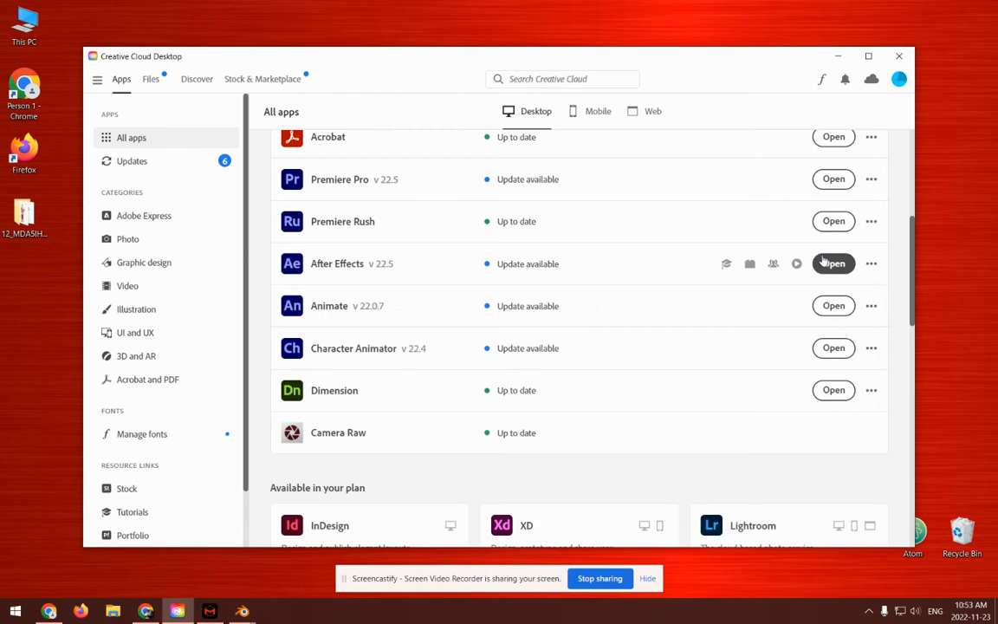
click(827, 262)
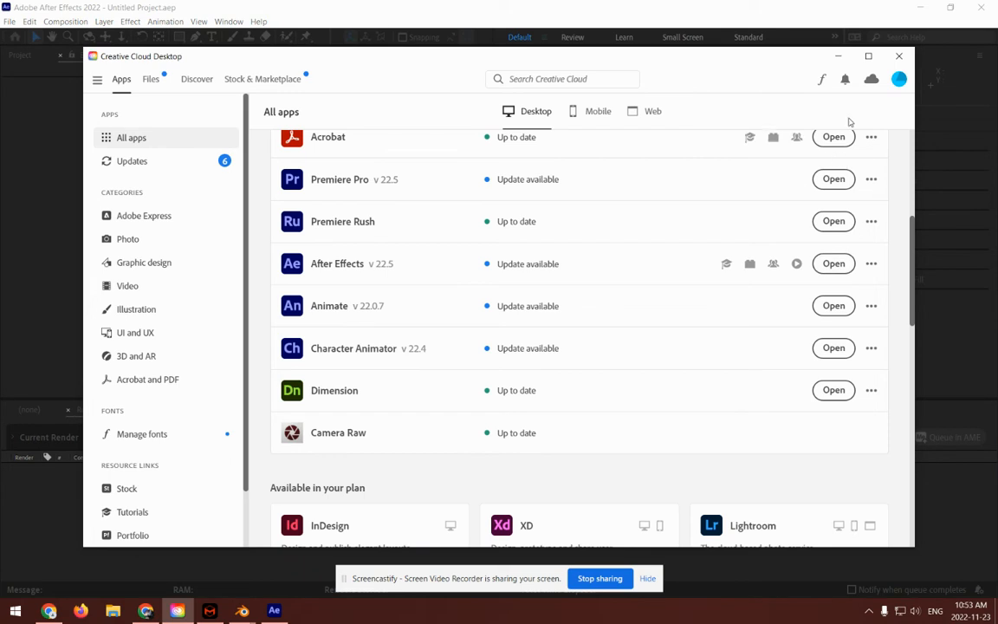
click(837, 55)
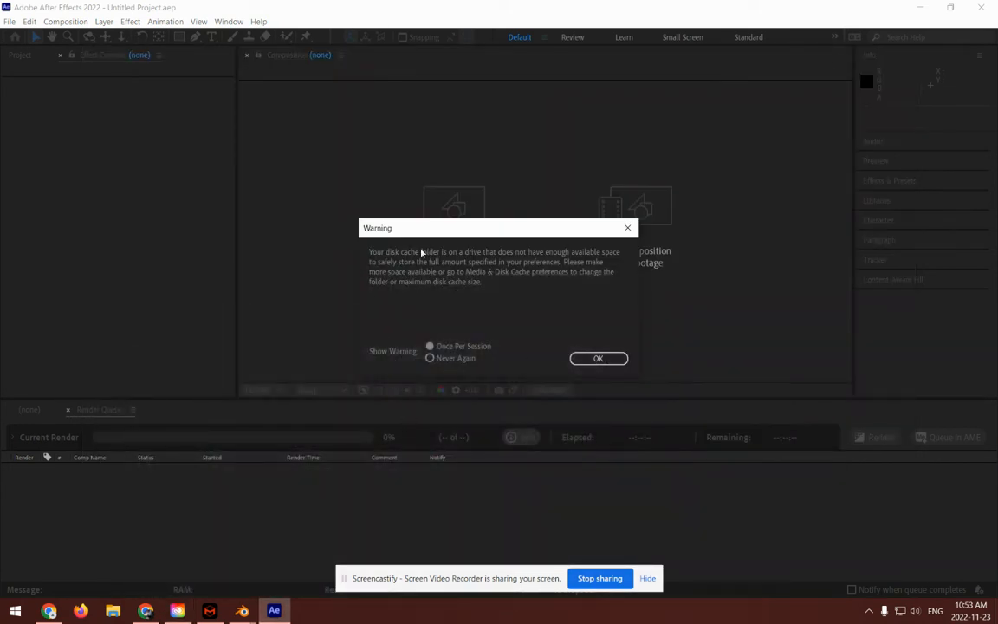
click(579, 358)
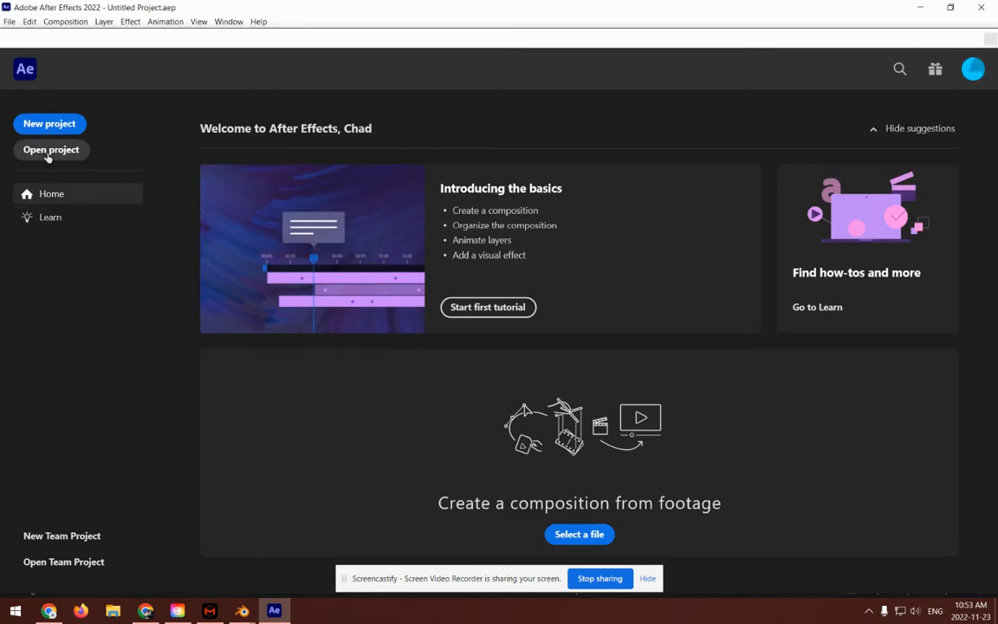
click(49, 126)
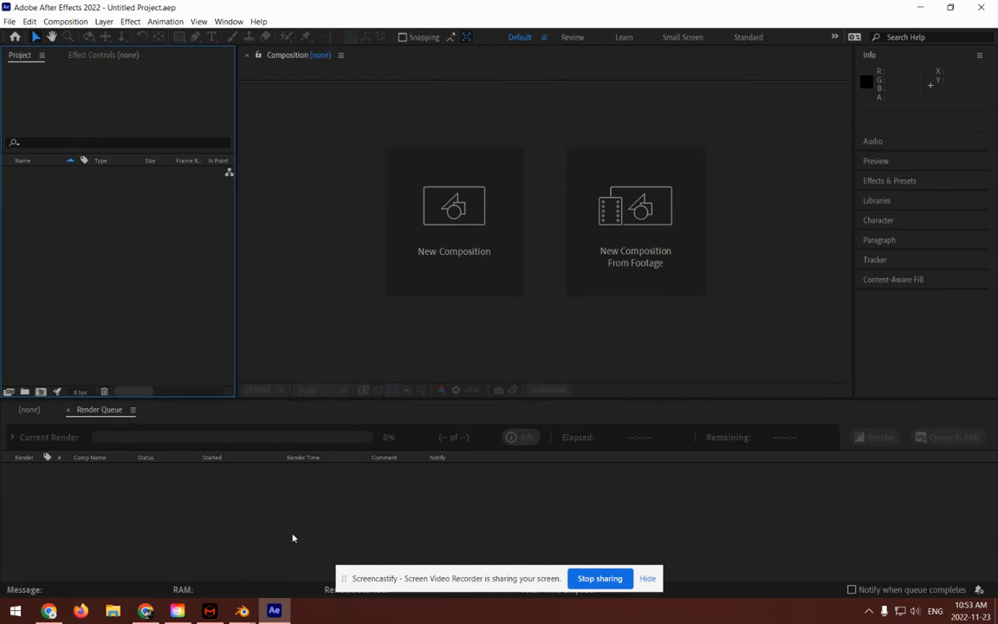
Step: Import the green-screen Santa .mov as footage, create a composition from it and scrub through the opening frames
right_click(45, 204)
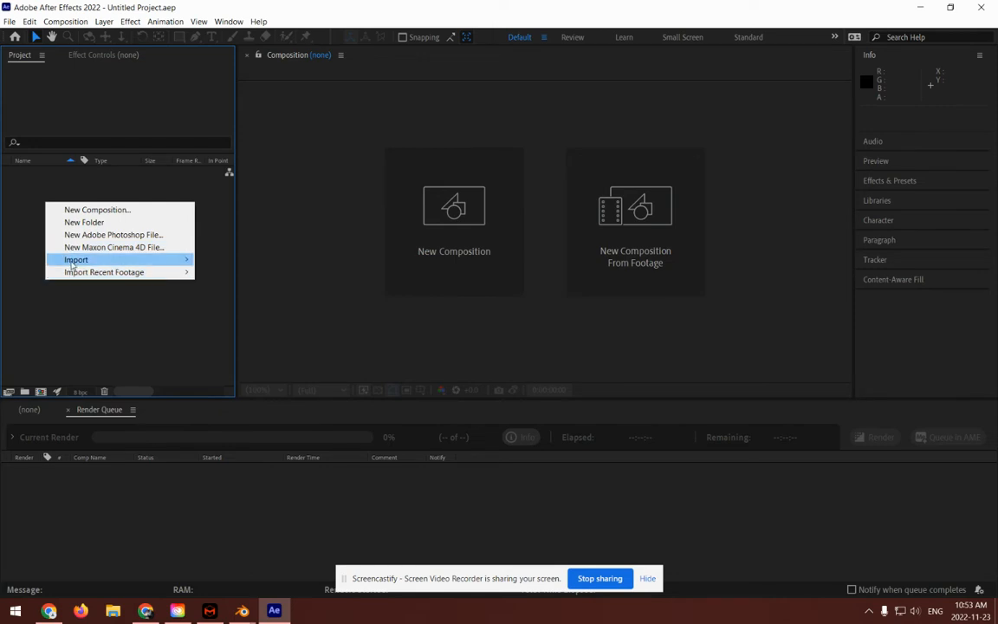
mouse_move(65, 260)
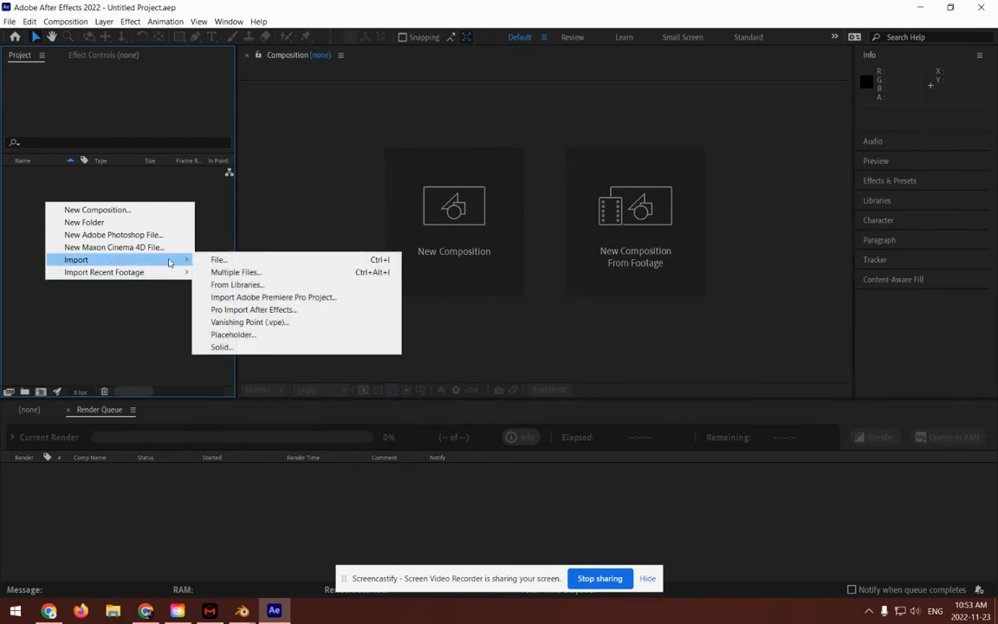
click(216, 260)
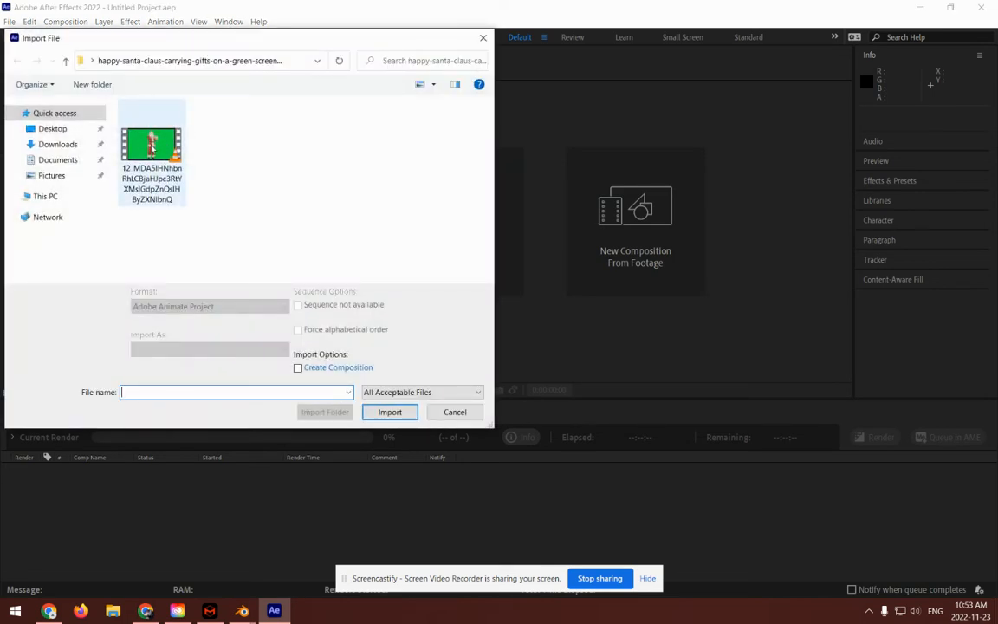
click(152, 148)
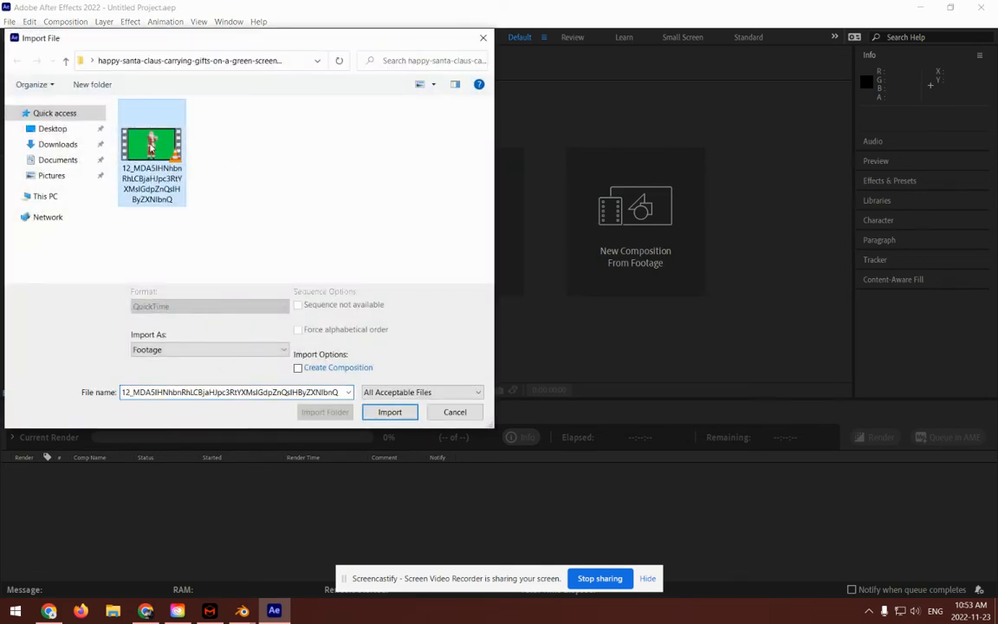
click(390, 413)
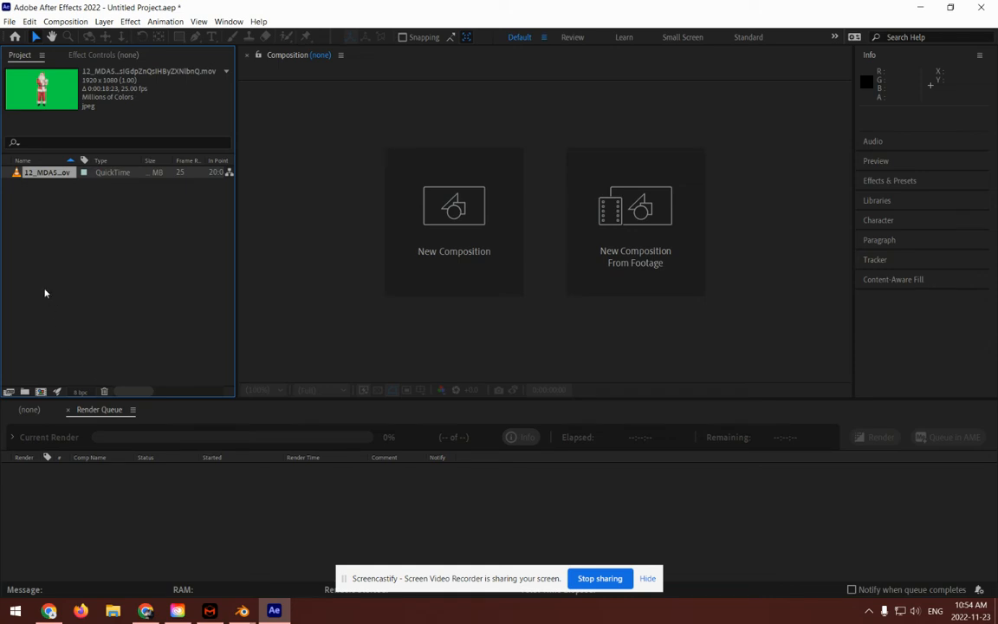
drag(16, 173, 40, 392)
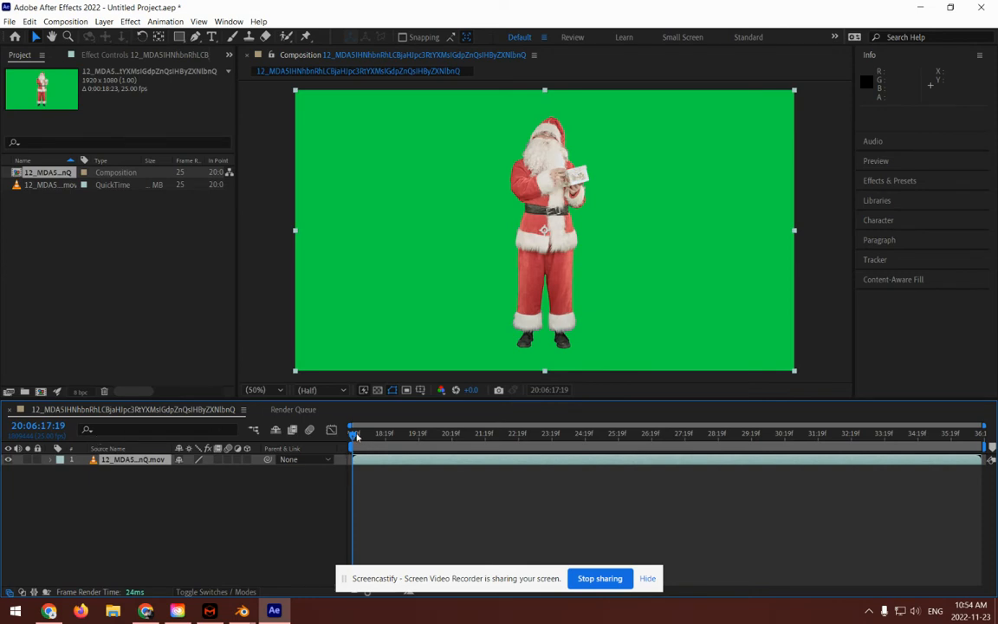
drag(355, 436, 402, 452)
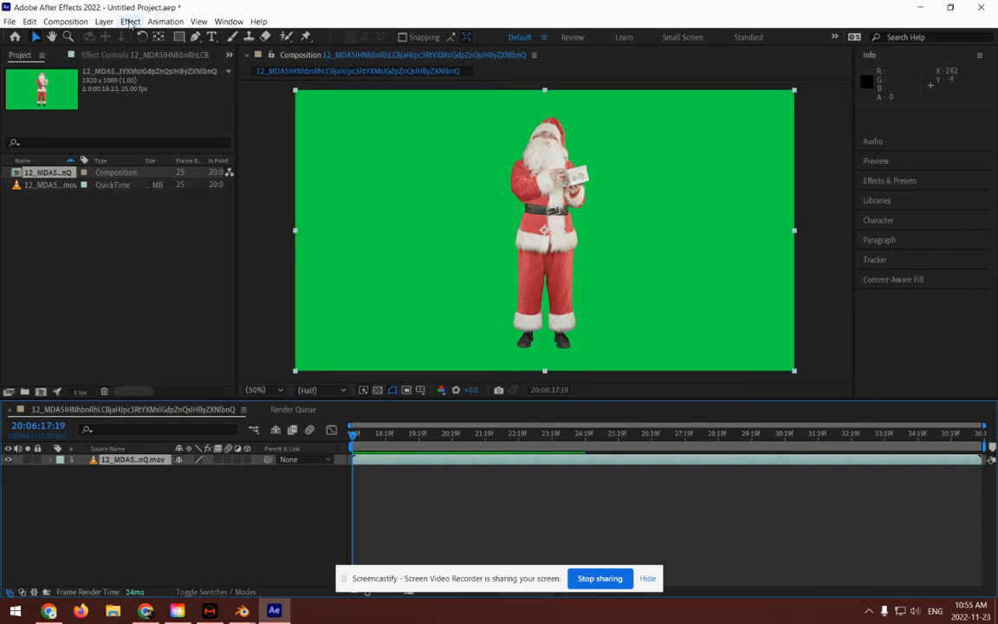
Step: Try to apply the Keylight (1.2) effect to the Santa layer, then minimize and restore the After Effects window
click(130, 21)
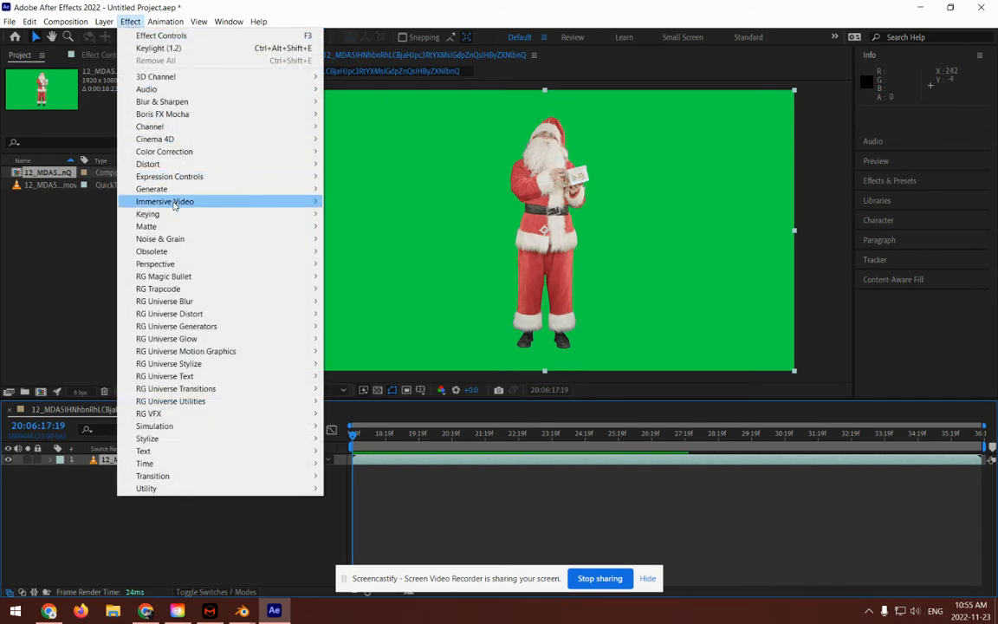
mouse_move(169, 216)
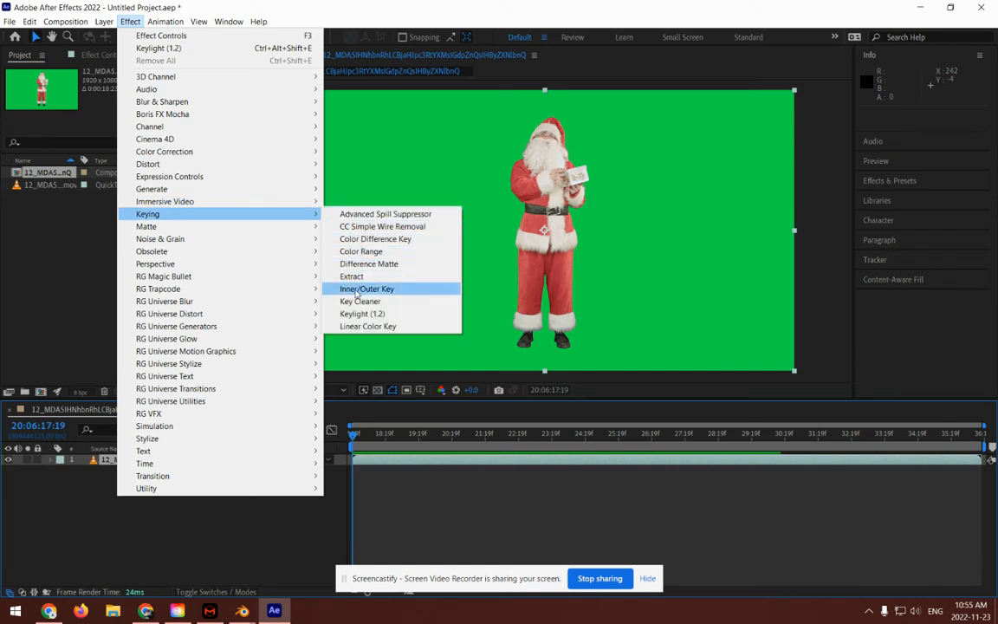
click(352, 317)
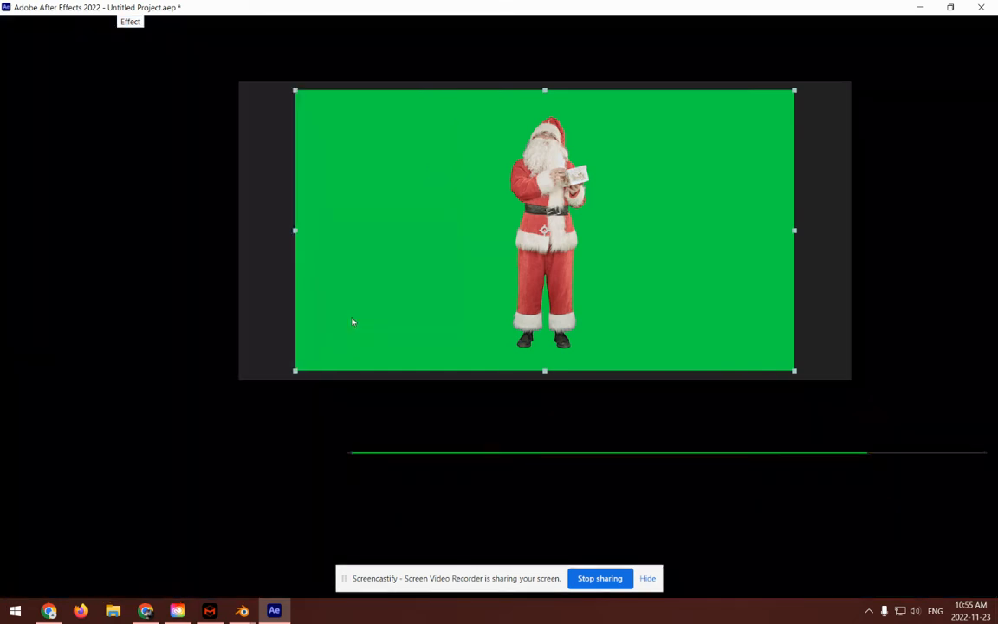
click(920, 8)
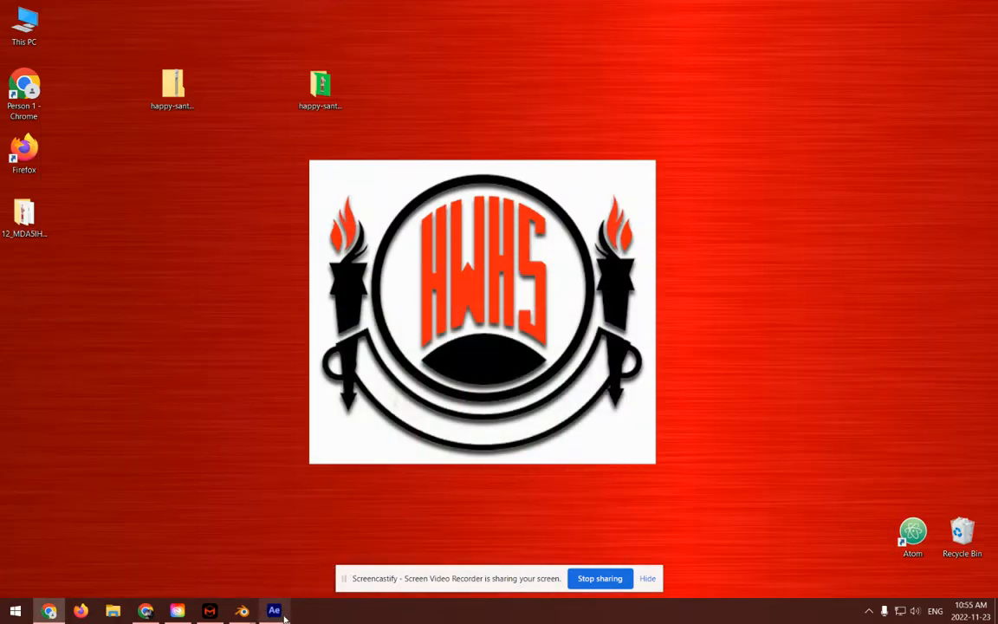
click(275, 610)
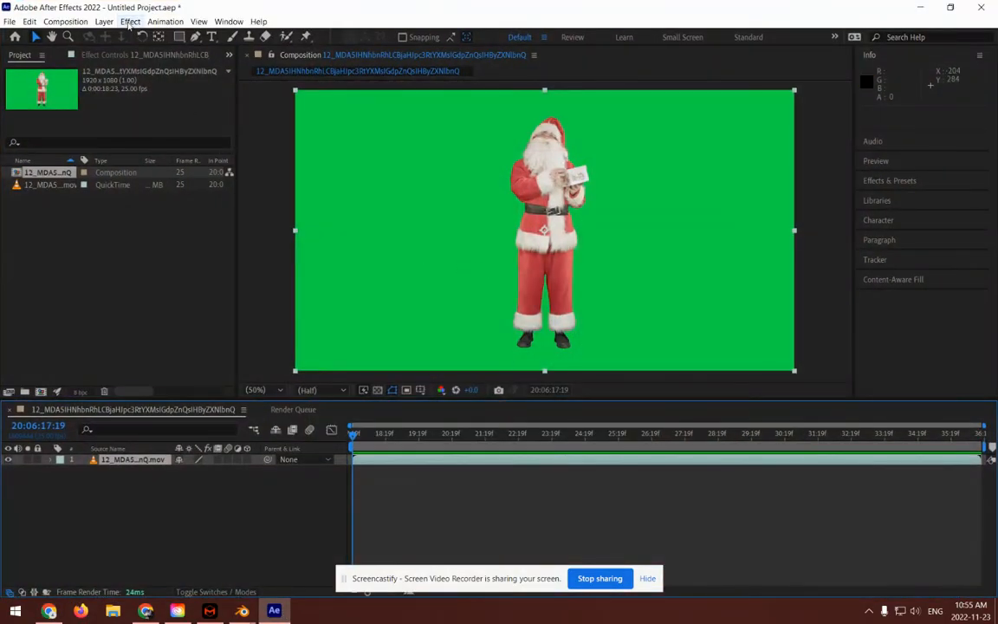
Step: Apply Keylight (1.2) to the Santa layer, sample the green background as Screen Colour and scrub the timeline to check the key
click(130, 21)
mouse_move(177, 214)
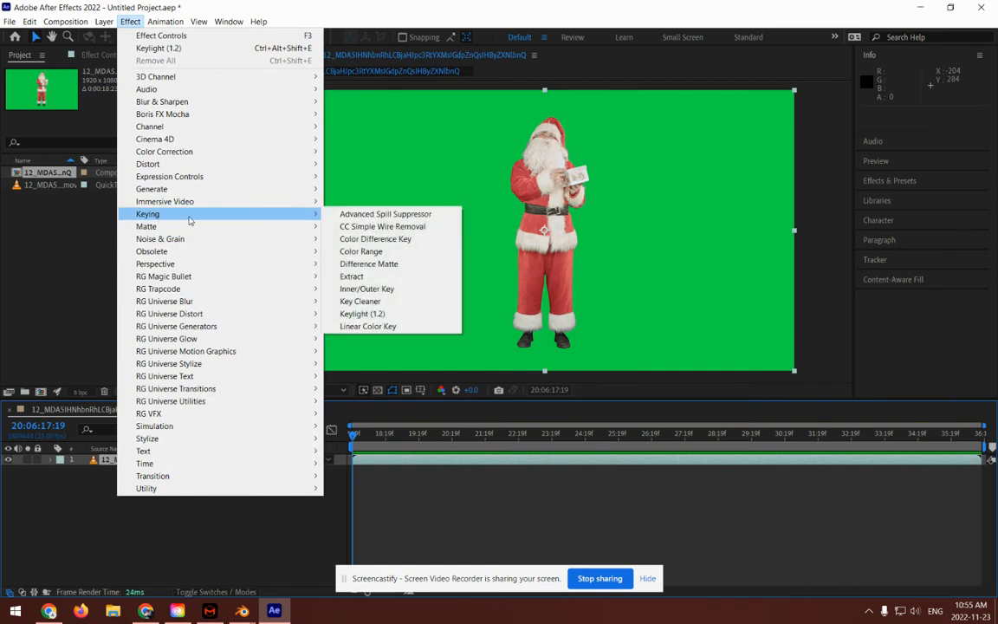
click(350, 314)
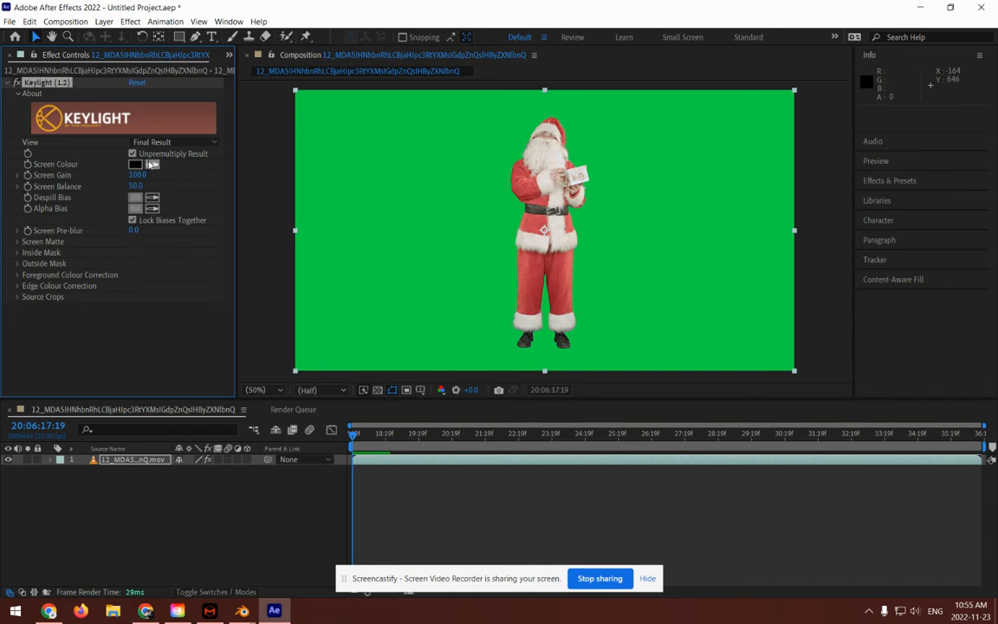
click(153, 164)
click(442, 172)
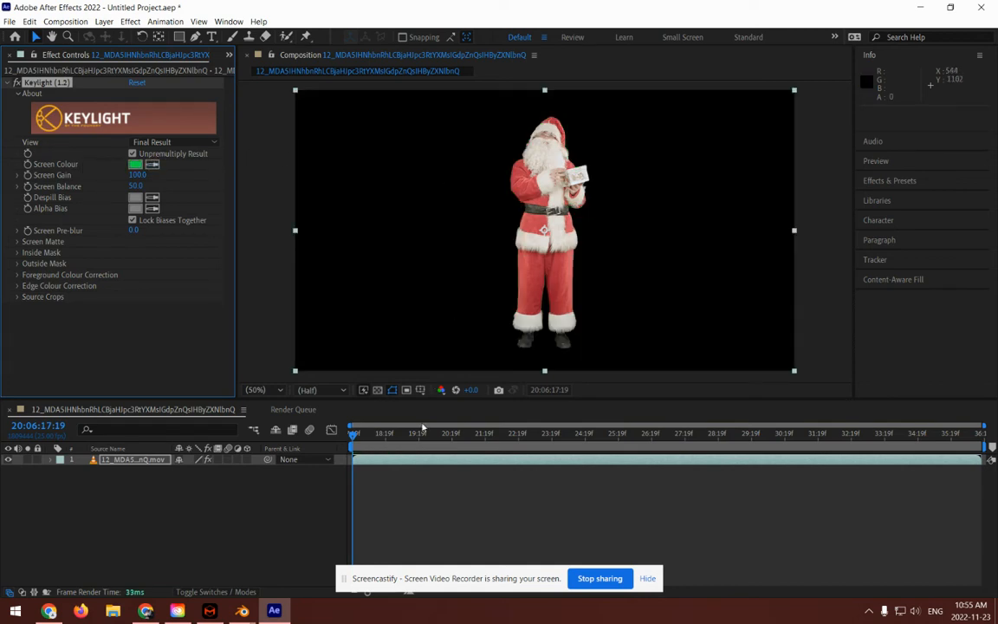
click(380, 434)
drag(401, 442, 353, 449)
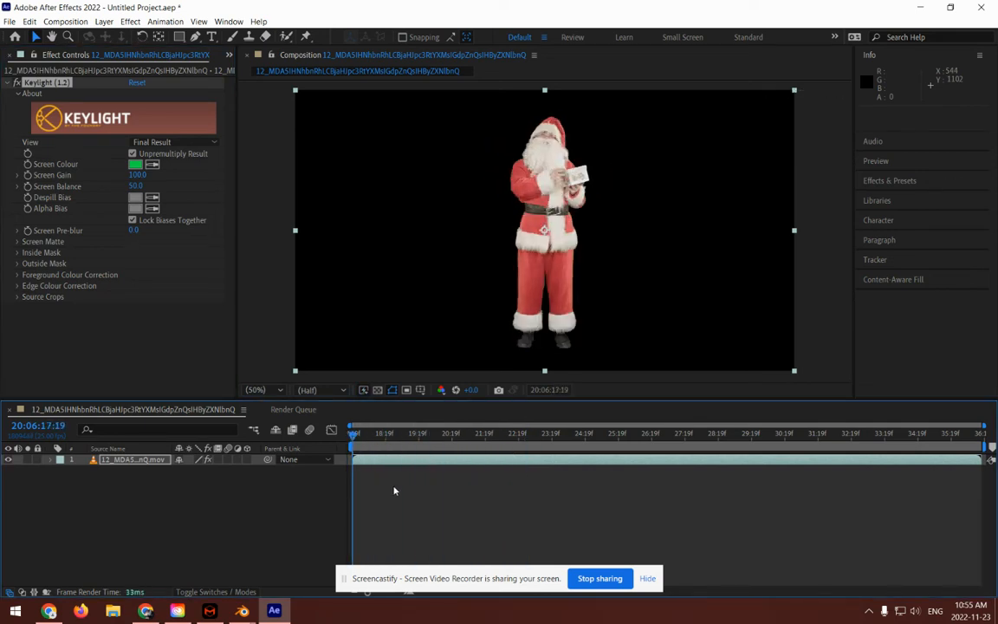
Step: Add the keyed Santa composition to the render queue and enlarge the queue area
click(9, 22)
mouse_move(67, 205)
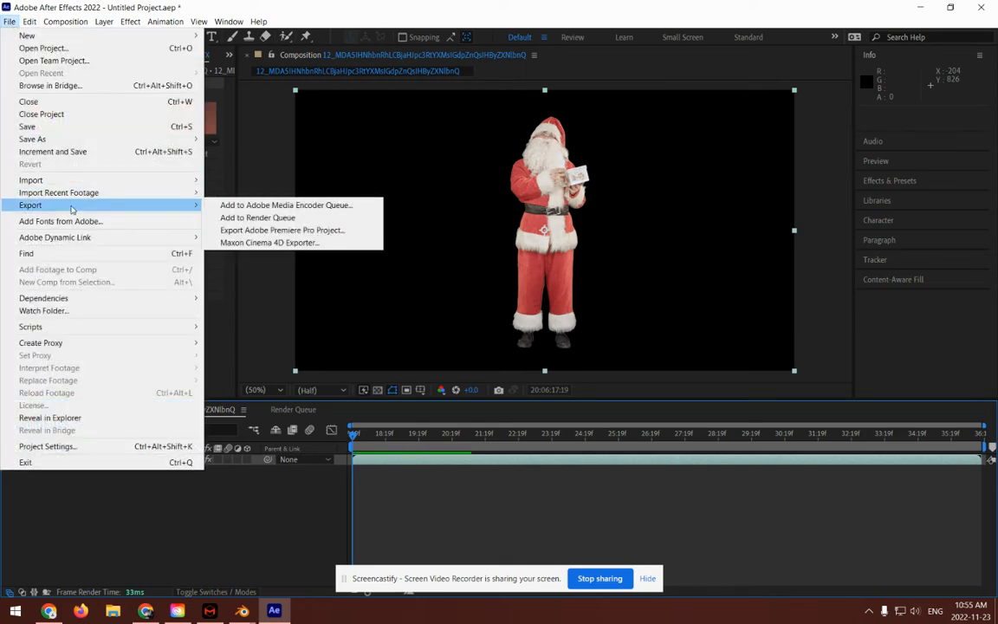
click(263, 220)
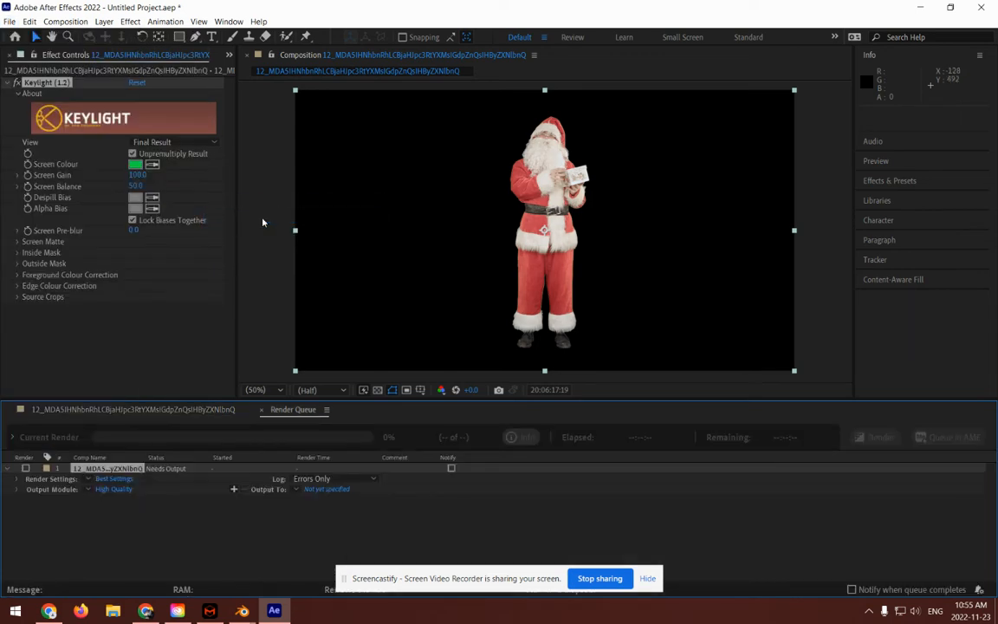
drag(187, 401, 195, 241)
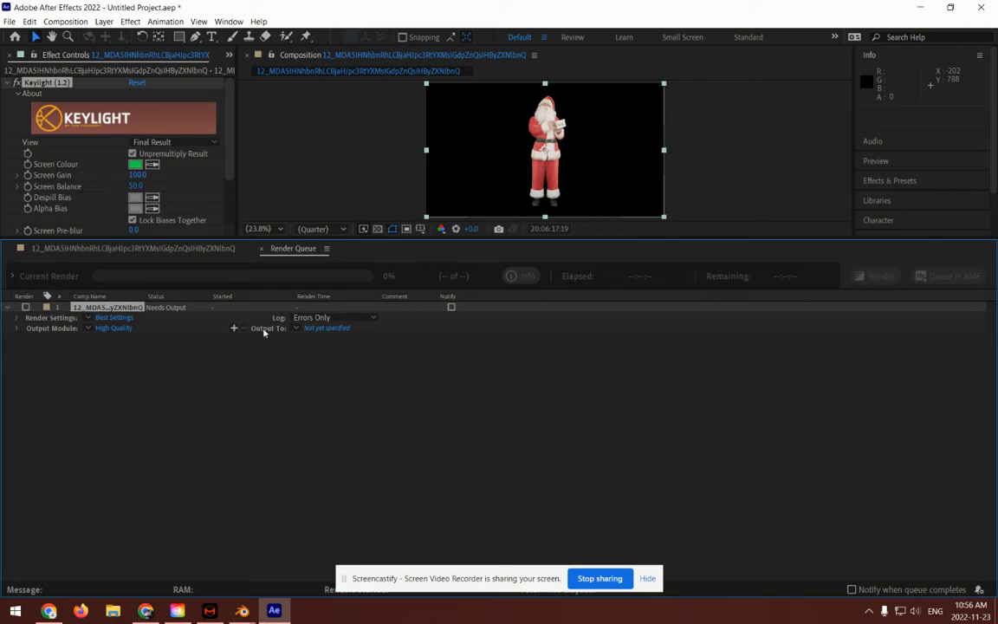
Step: Set the render output to the Desktop as footage_blender, saved in a subfolder
click(327, 328)
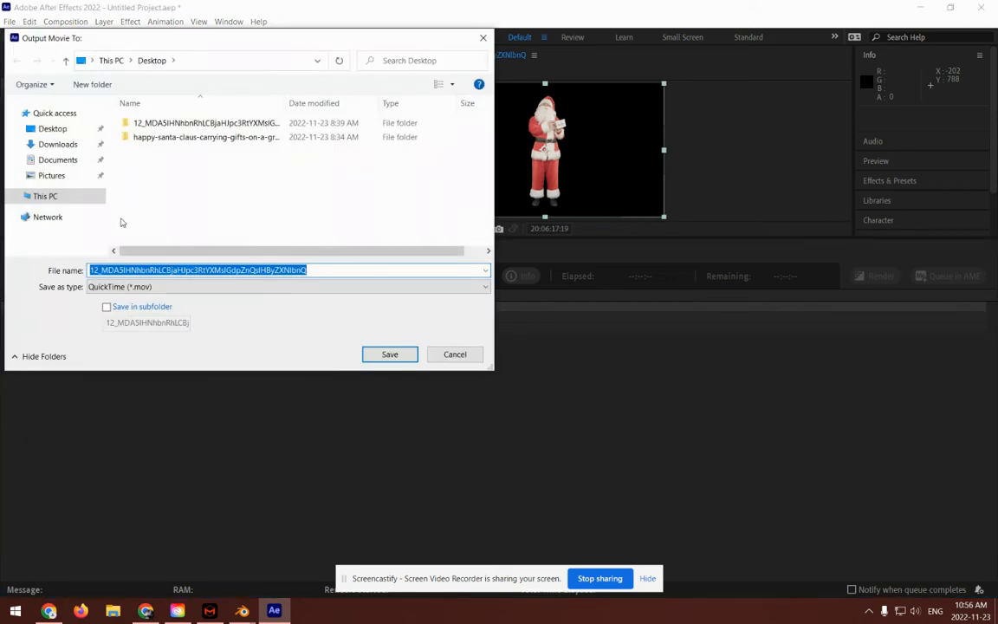
click(50, 129)
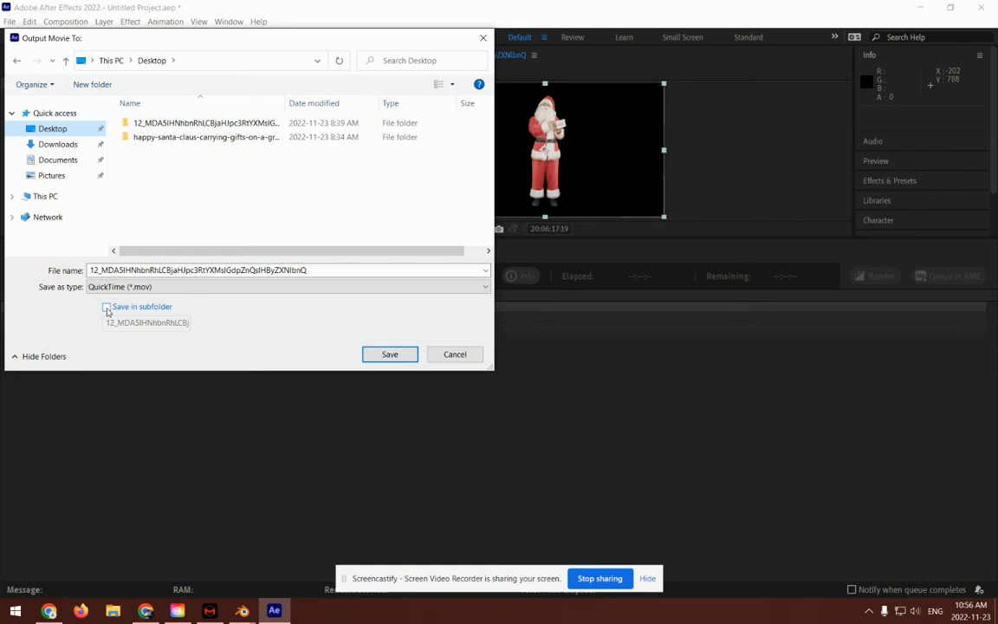
click(108, 308)
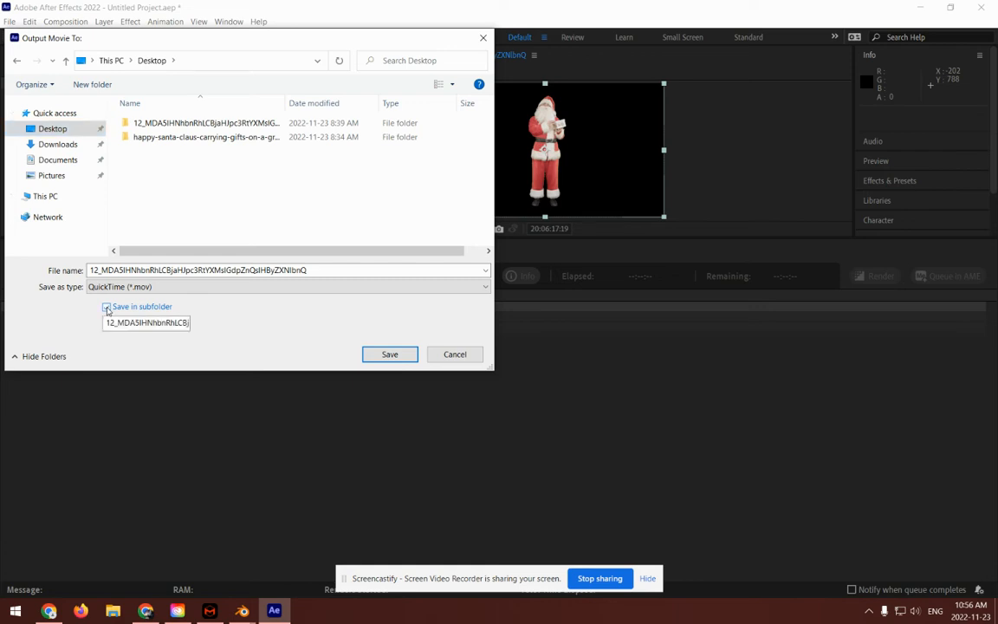
double_click(322, 270)
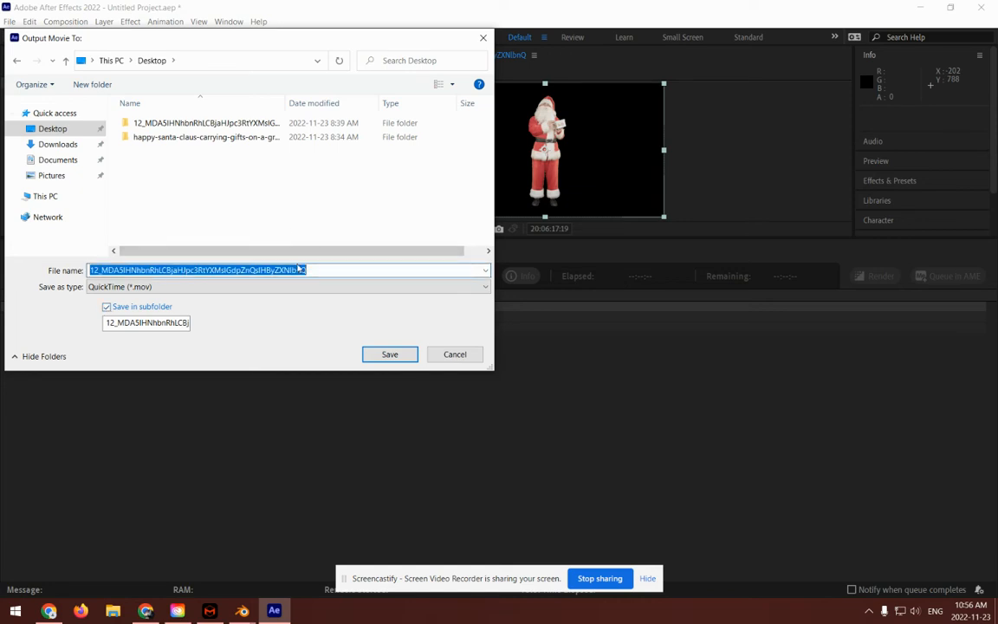
text(footage_)
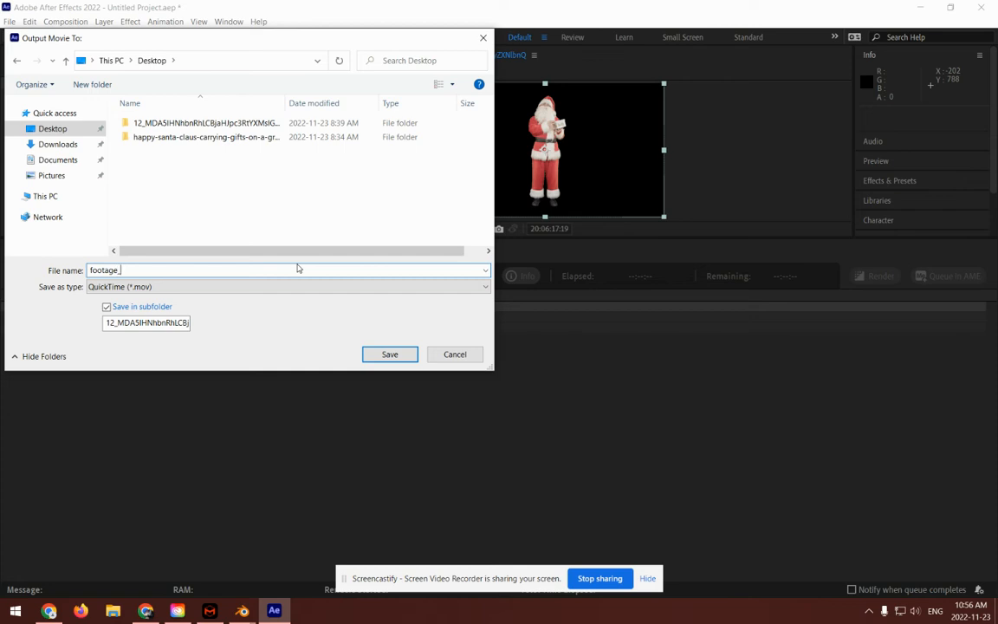
text(blender)
click(389, 355)
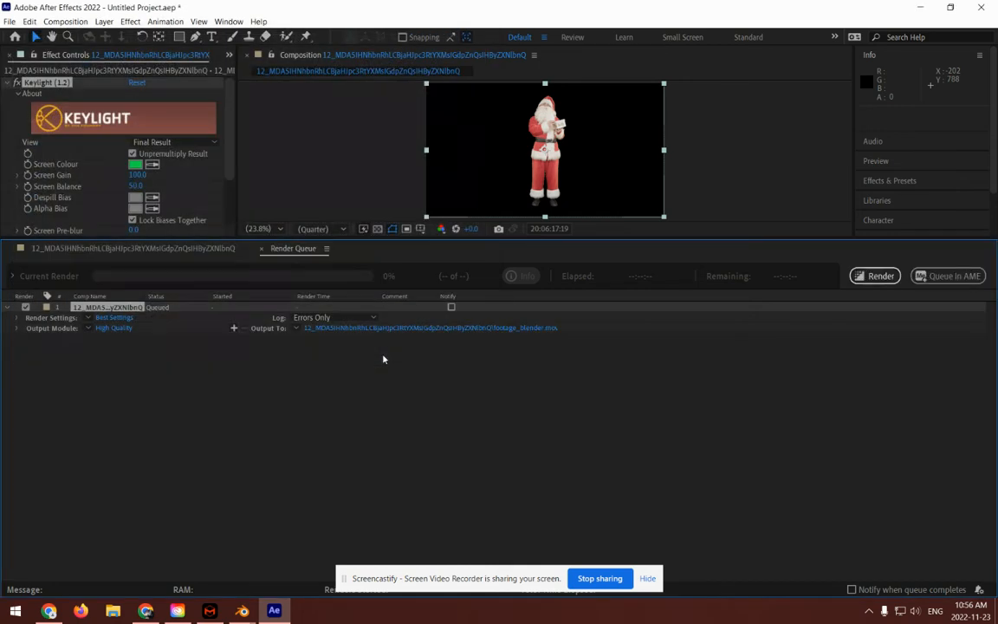
Step: Set the queued composition's output module to a TIFF Sequence with RGB + Alpha channels
click(102, 329)
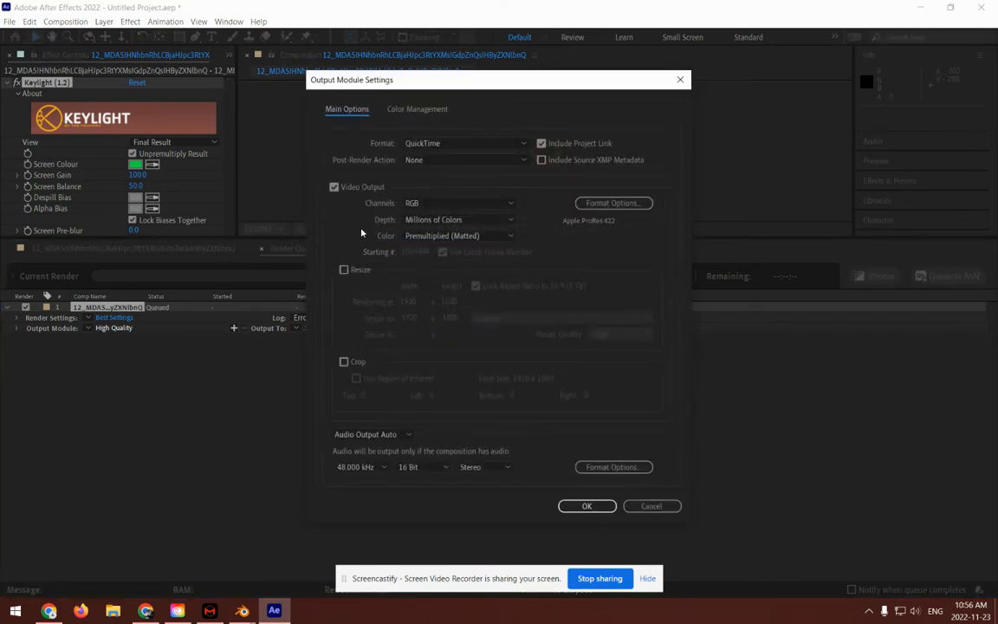
click(452, 147)
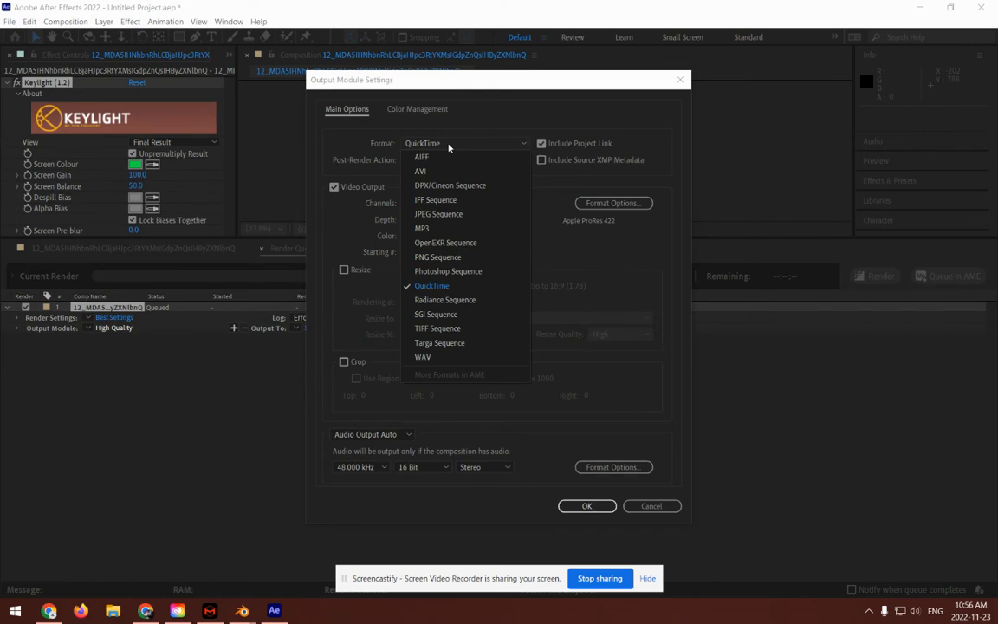
click(443, 330)
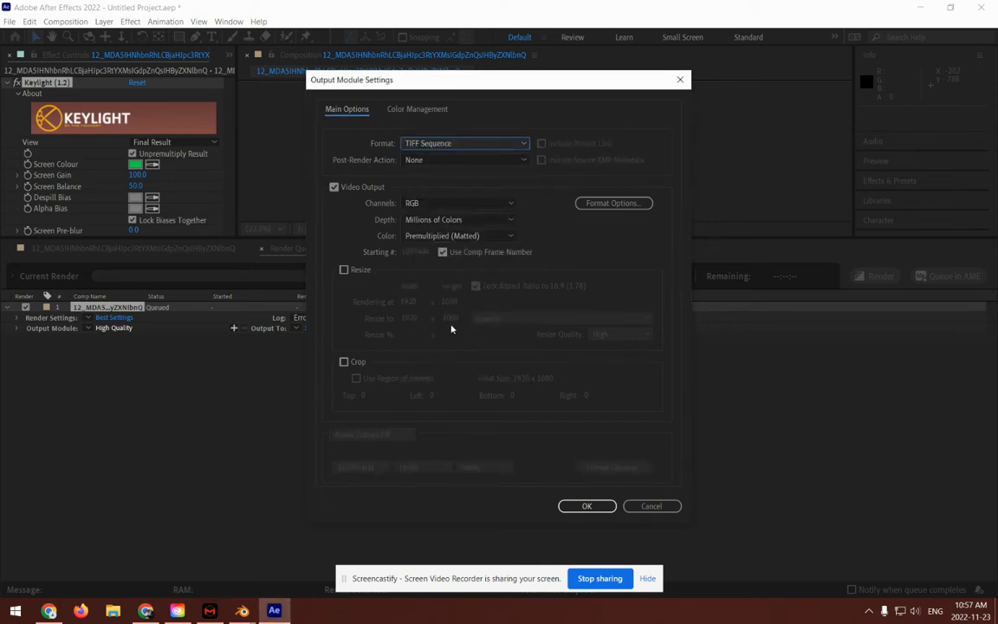
click(430, 205)
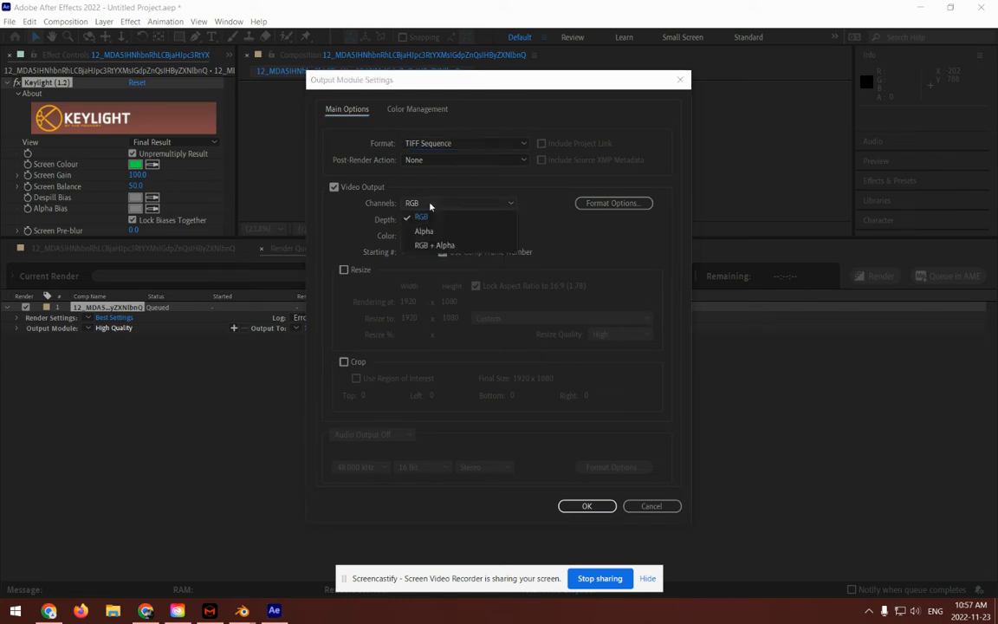
click(443, 247)
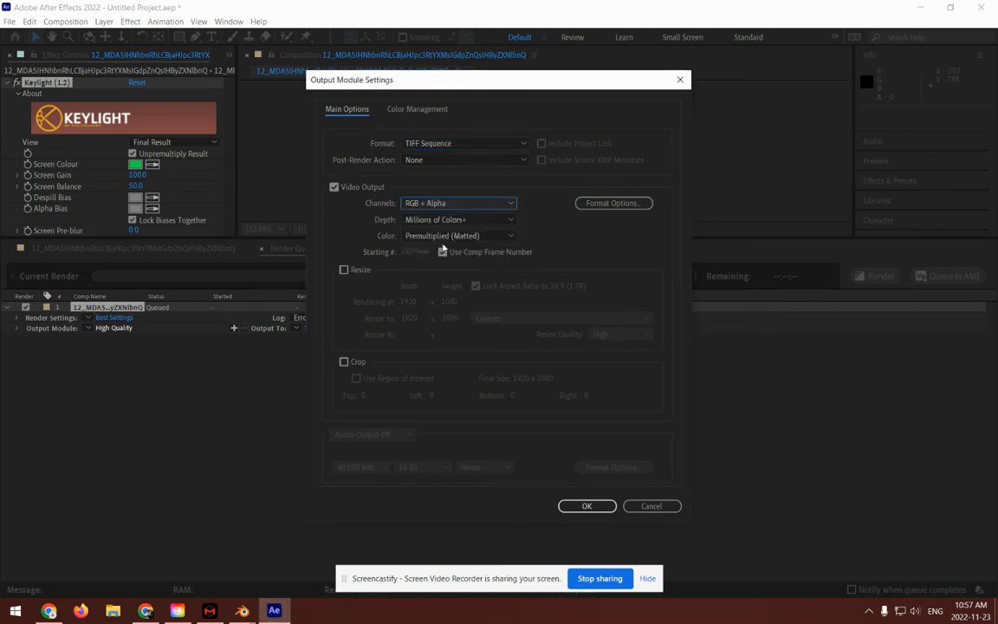
click(587, 506)
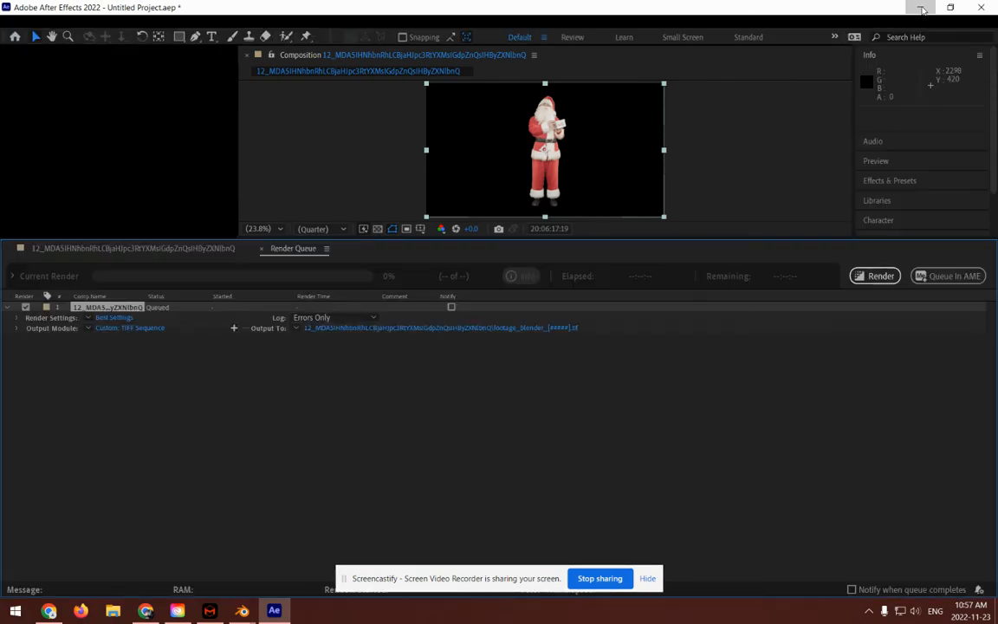
Step: Minimize and restore the After Effects window, and start rendering the queued Santa composition
click(922, 7)
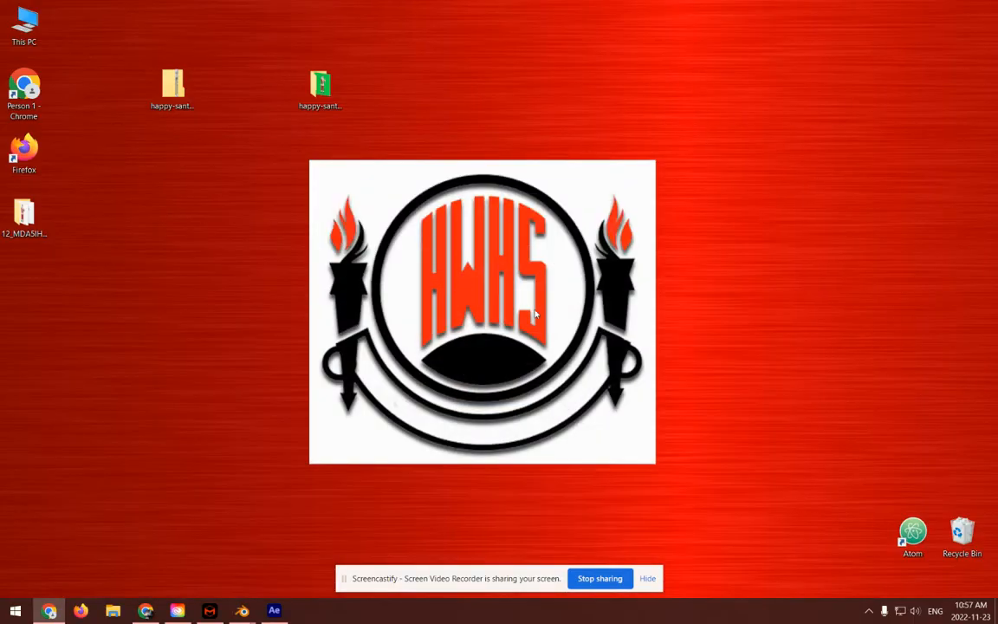
click(274, 611)
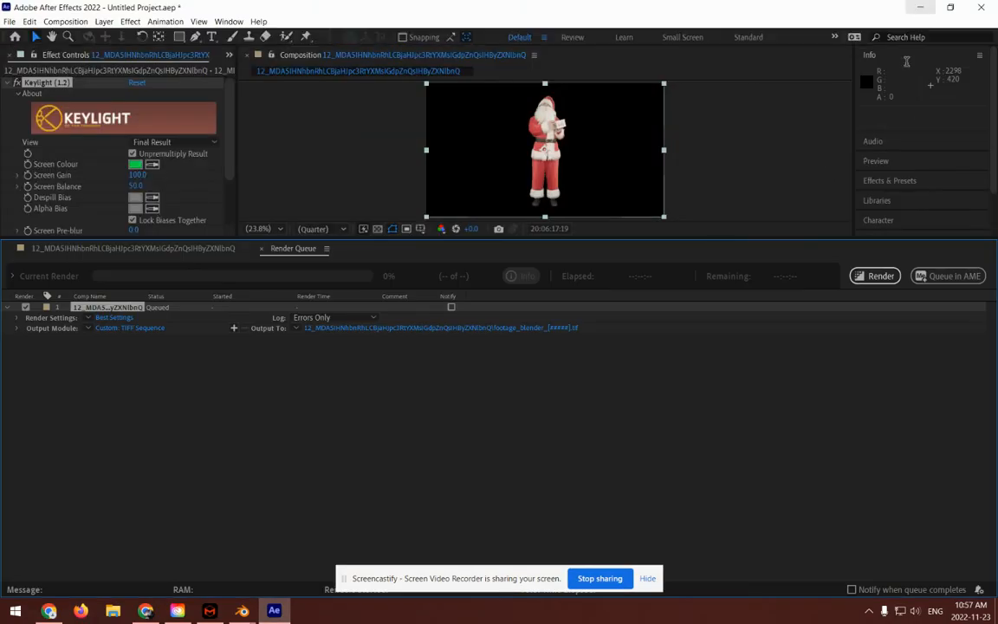
click(876, 276)
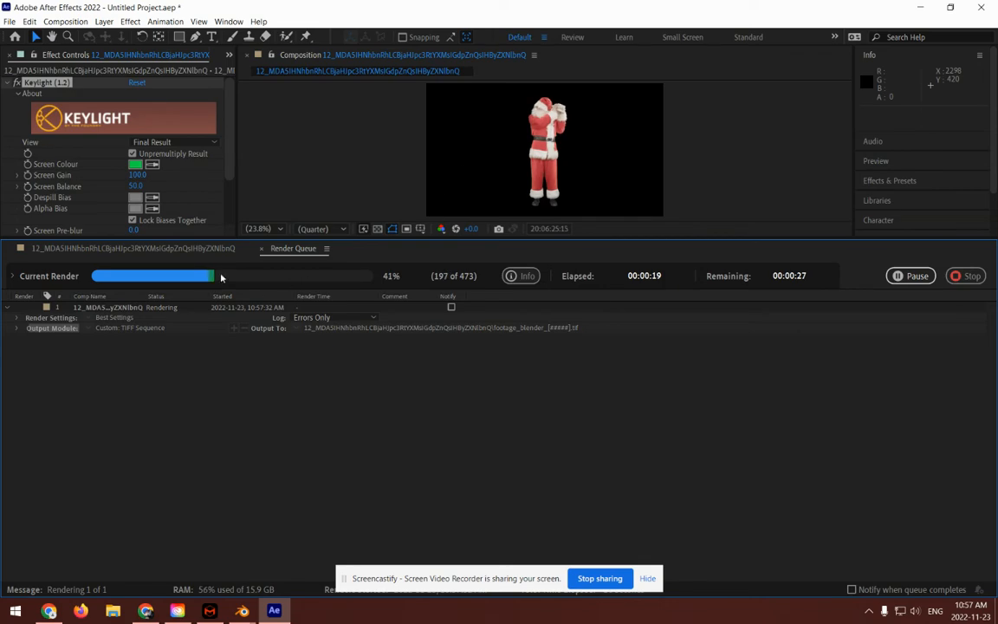
Step: Move the render output folder to a free area of the Desktop and open it to inspect the TIFF frames
click(922, 7)
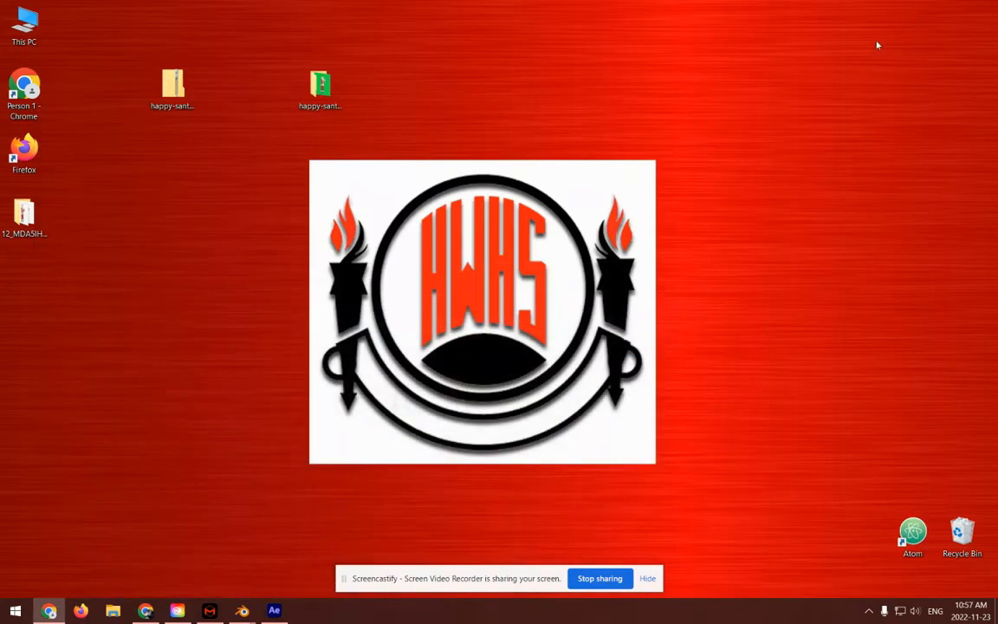
drag(33, 221, 236, 165)
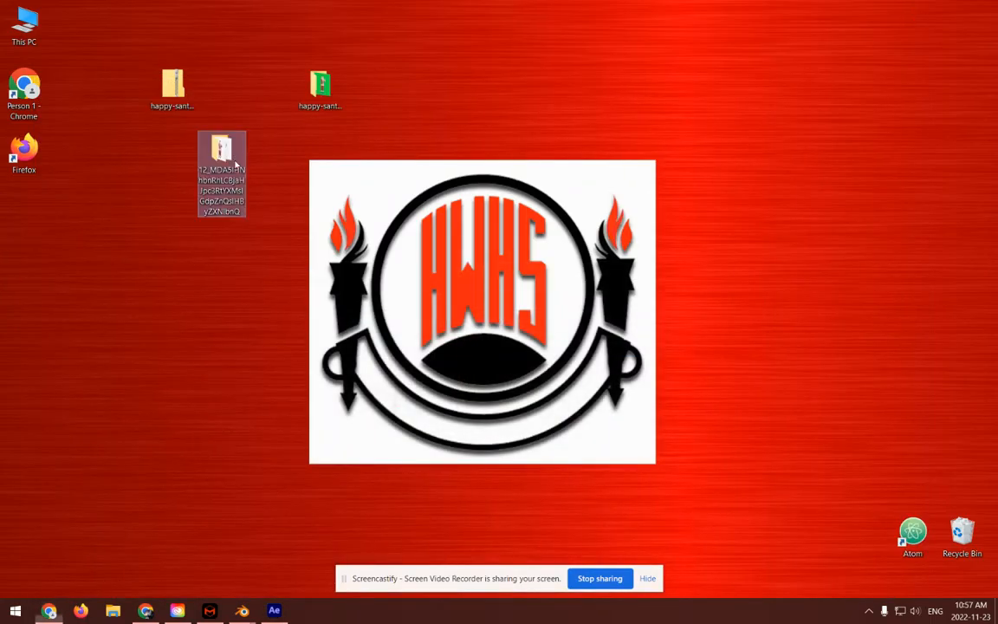
double_click(215, 149)
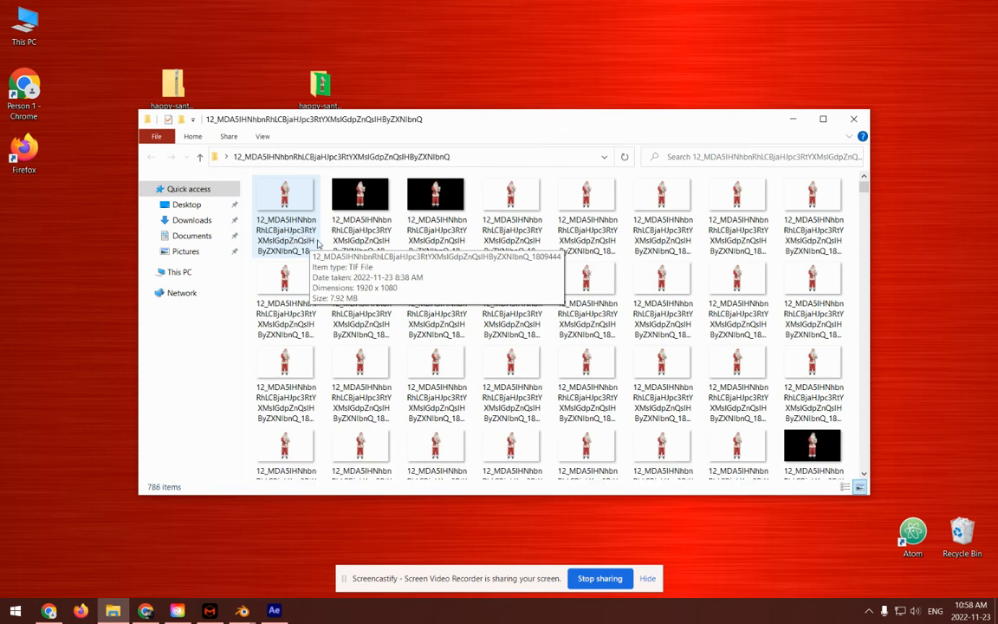
click(791, 120)
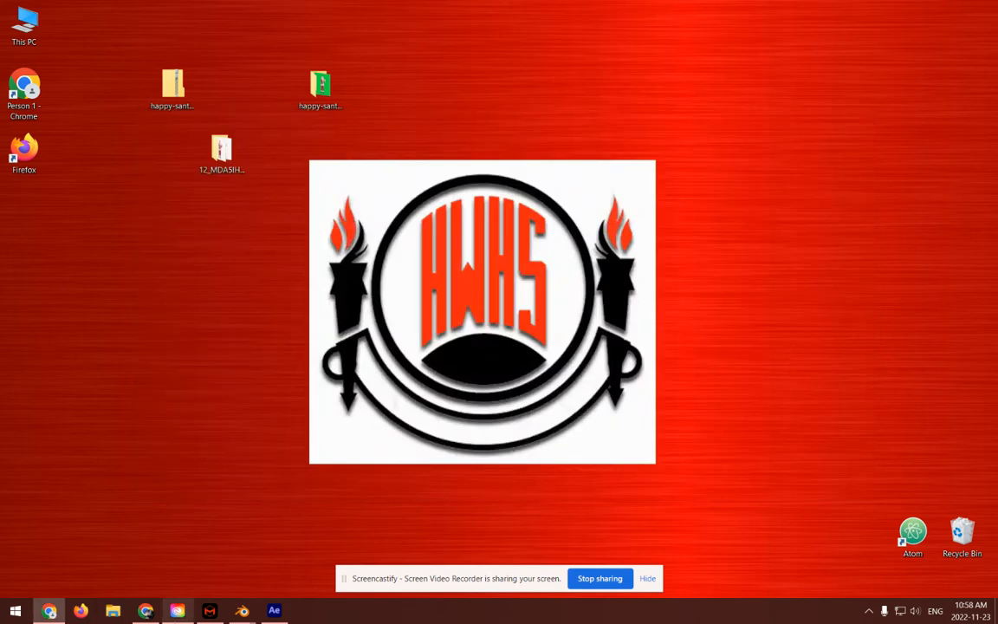
Step: Switch to the empty Blender scene and find and launch the Images as Planes import
mouse_move(239, 612)
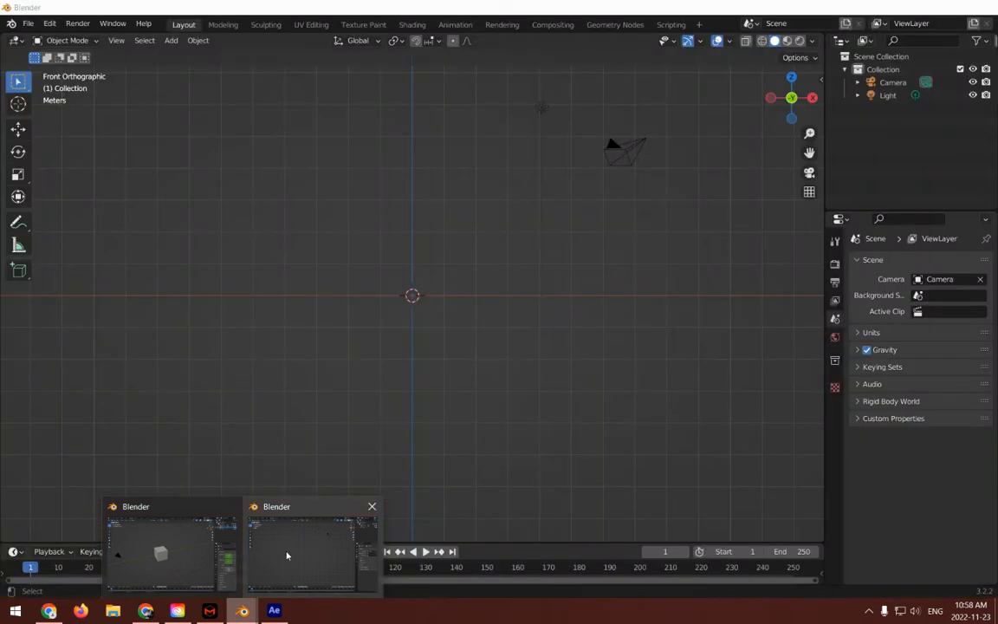
click(284, 554)
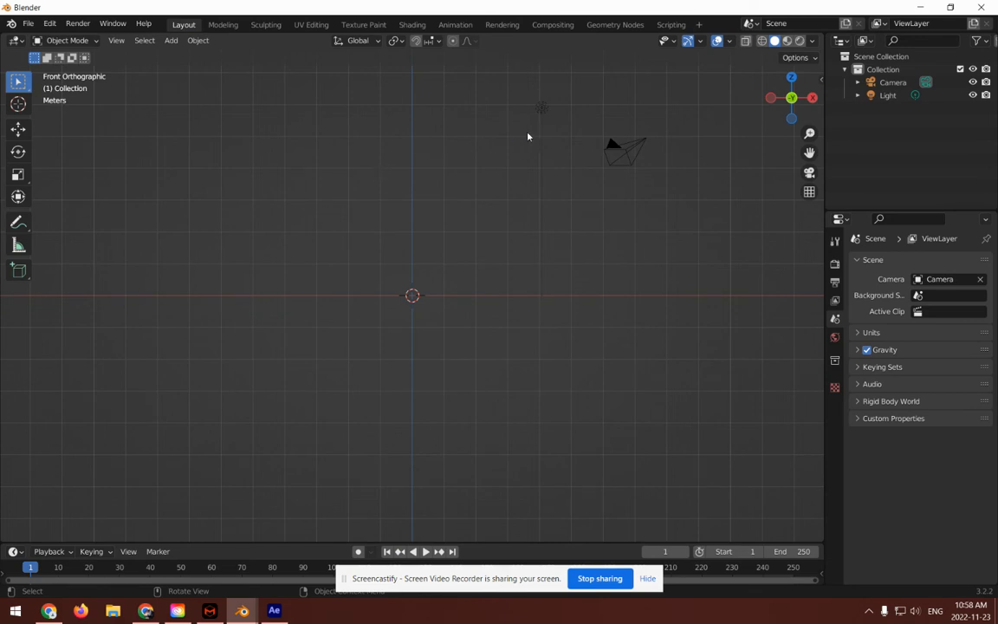
key(n)
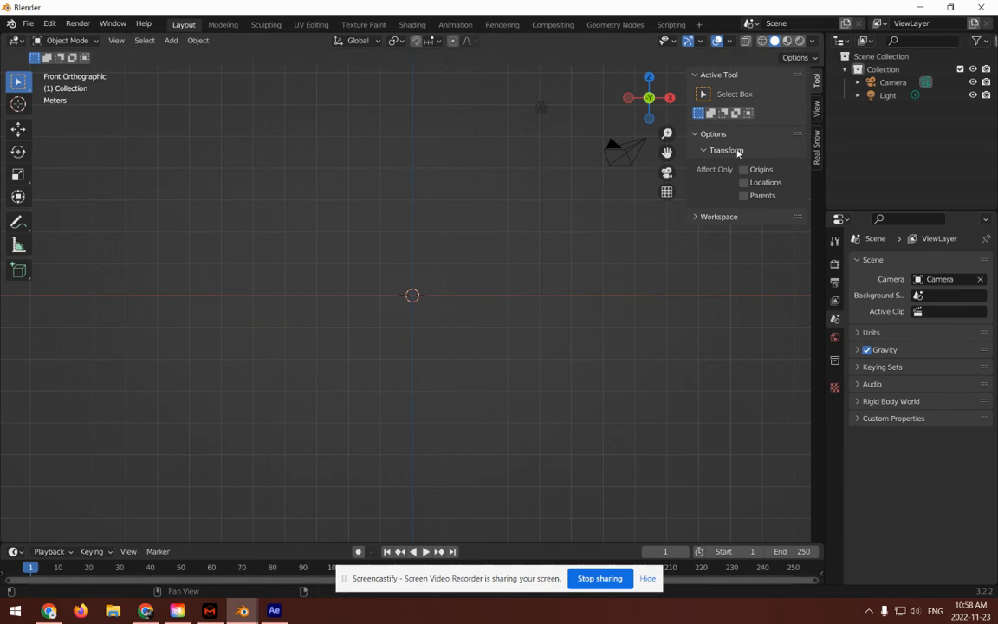
key(n)
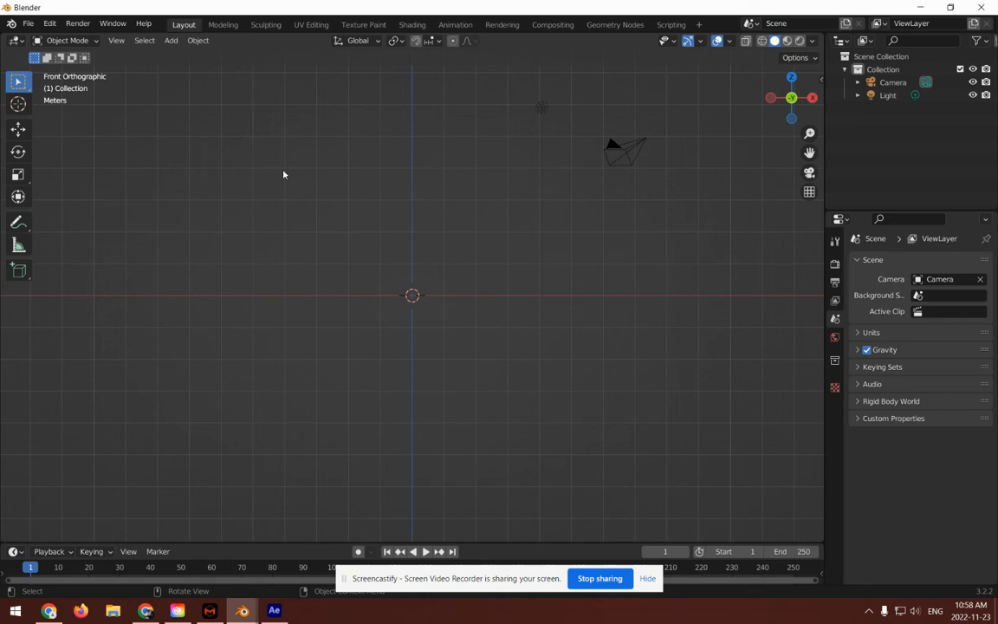
key(F3)
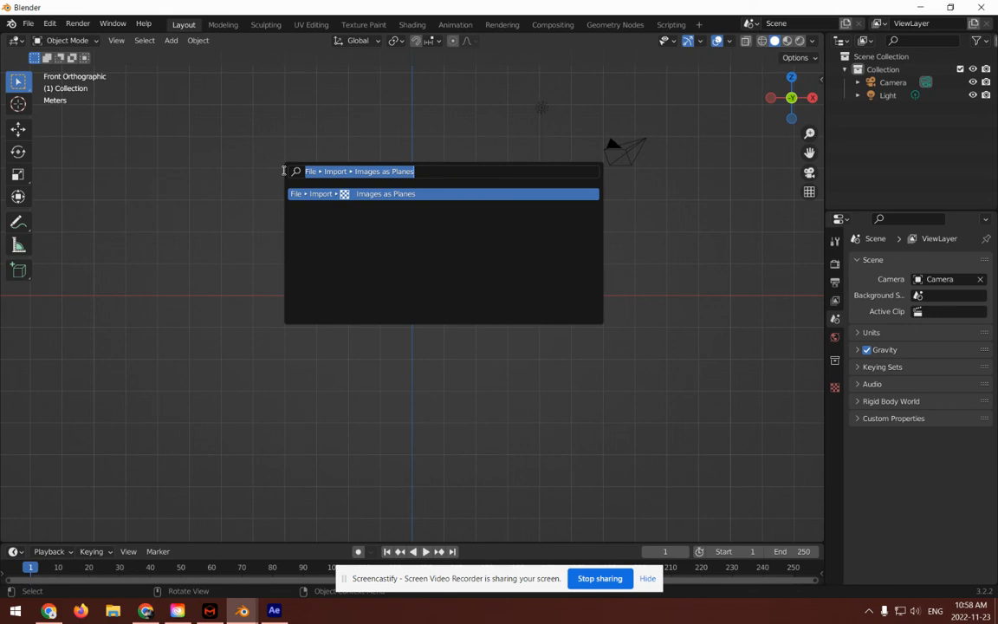
text(images)
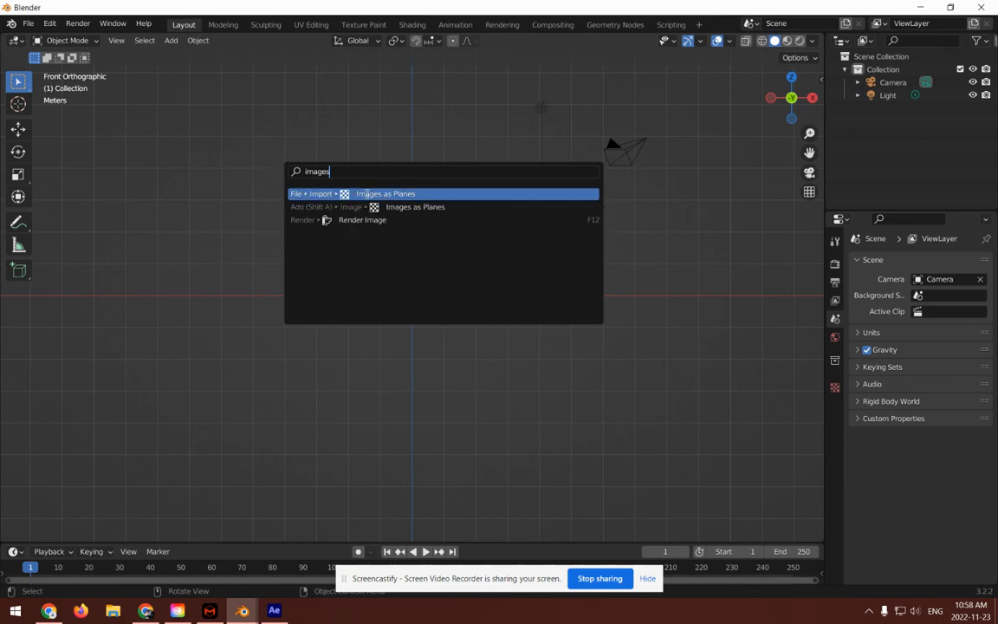
click(367, 194)
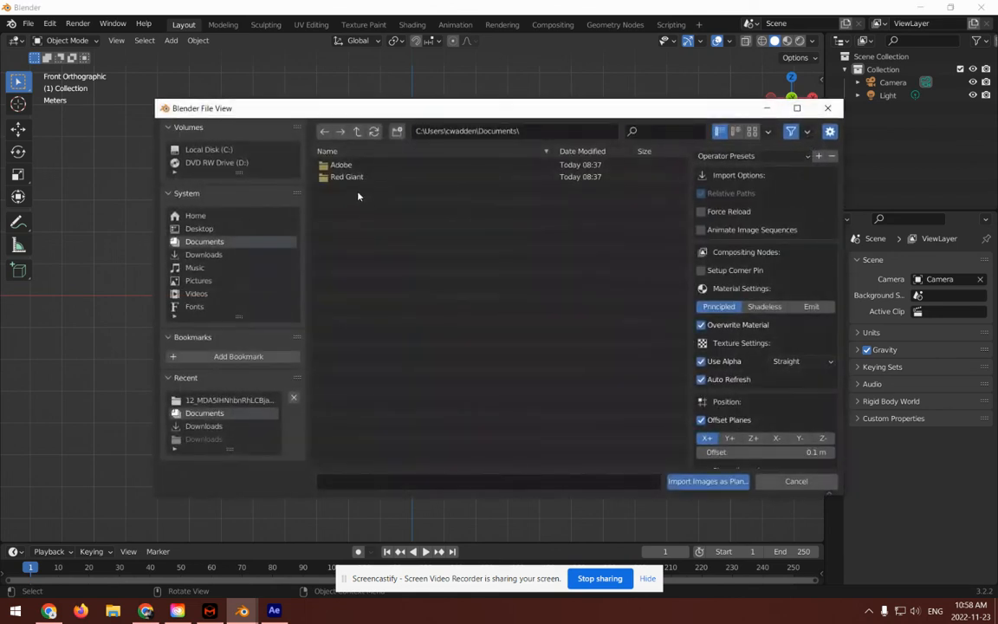
Step: Import all TIFF frames from the Desktop render folder as planes with Animate Image Sequences enabled and the Emit material setting
drag(445, 112, 304, 52)
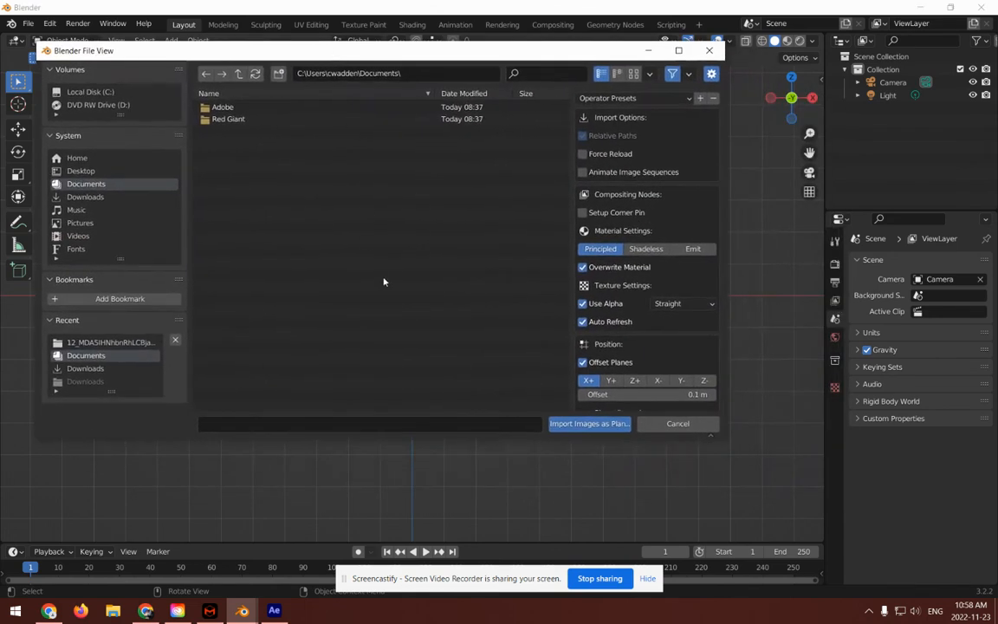
click(78, 170)
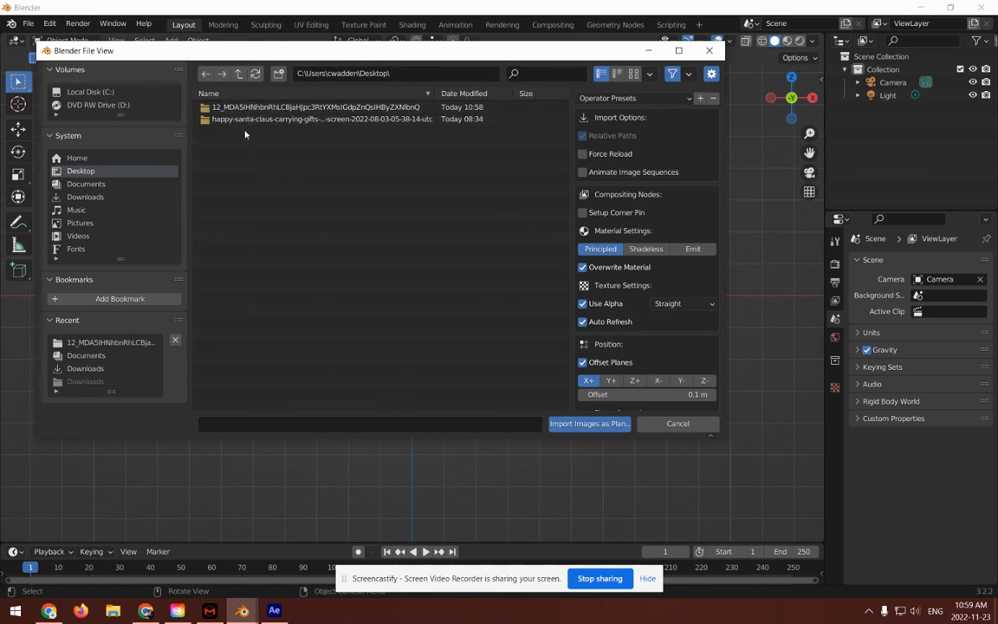
double_click(250, 106)
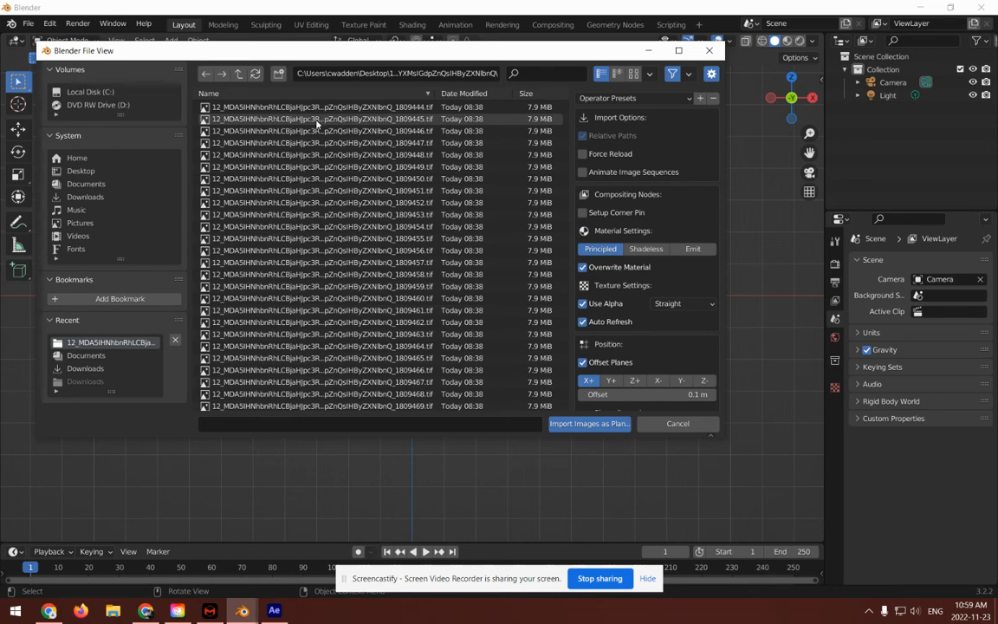
key(a)
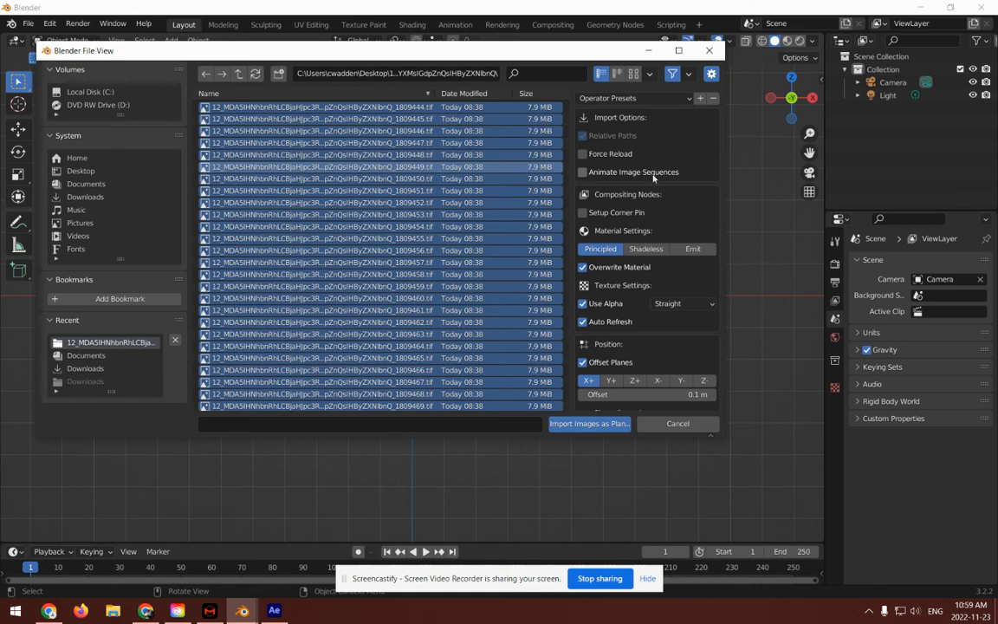
click(583, 172)
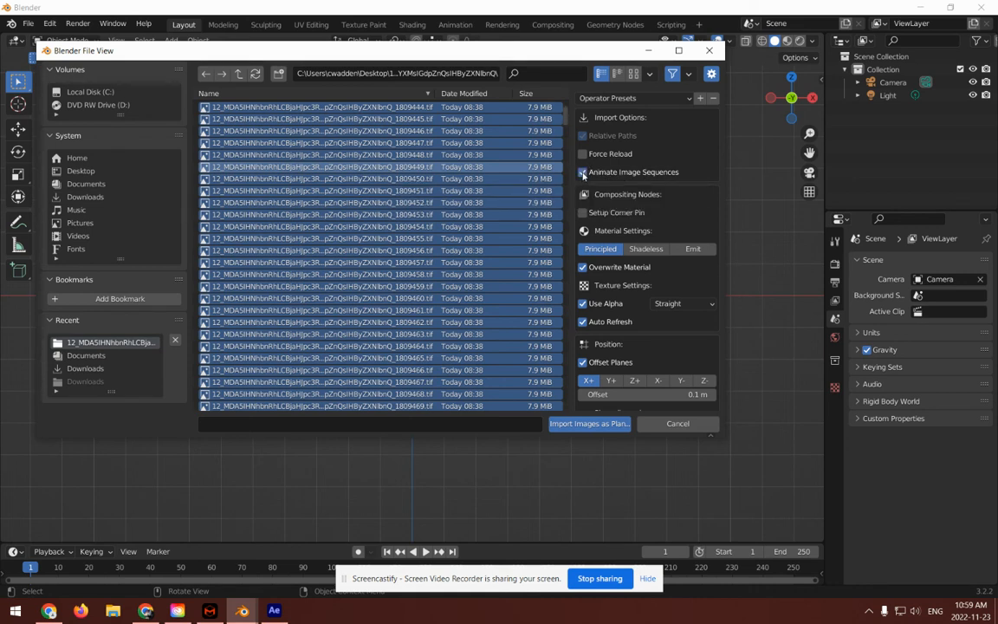
click(693, 250)
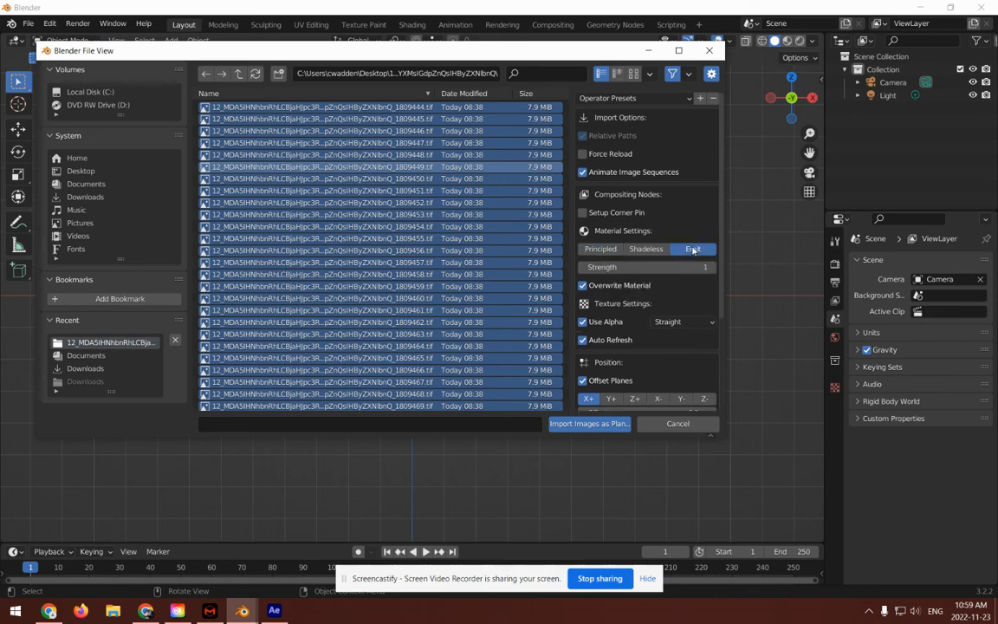
click(588, 423)
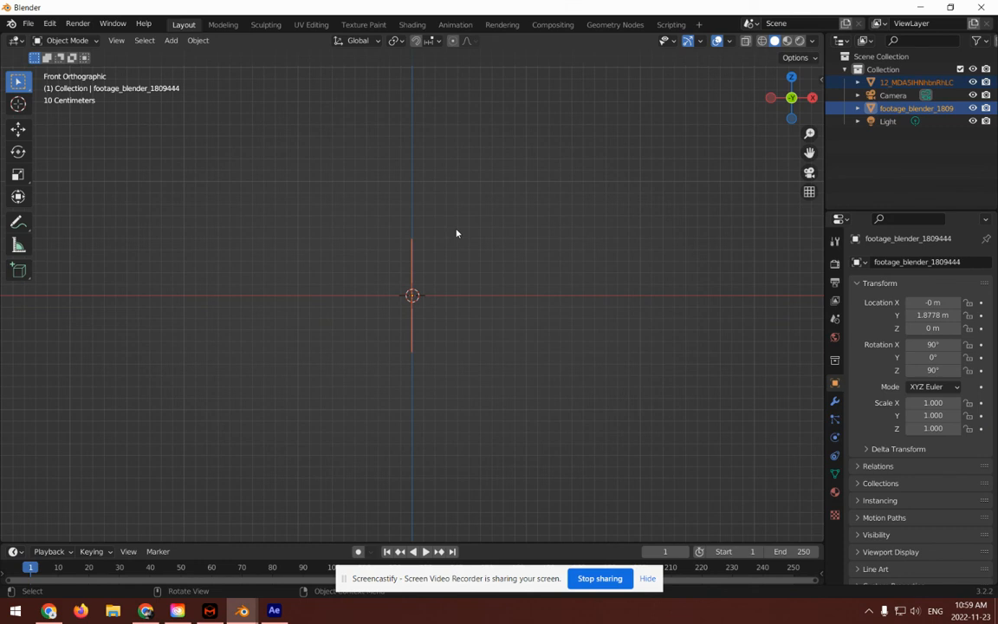
Step: Rotate the imported image planes 90° around the global Z axis
key(r)
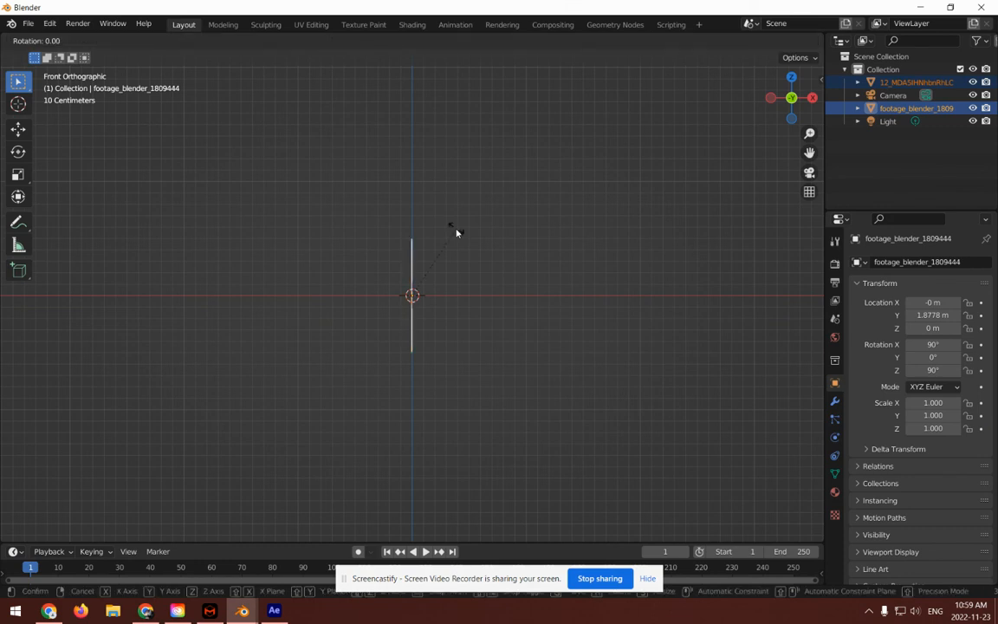
text(z)
text(90)
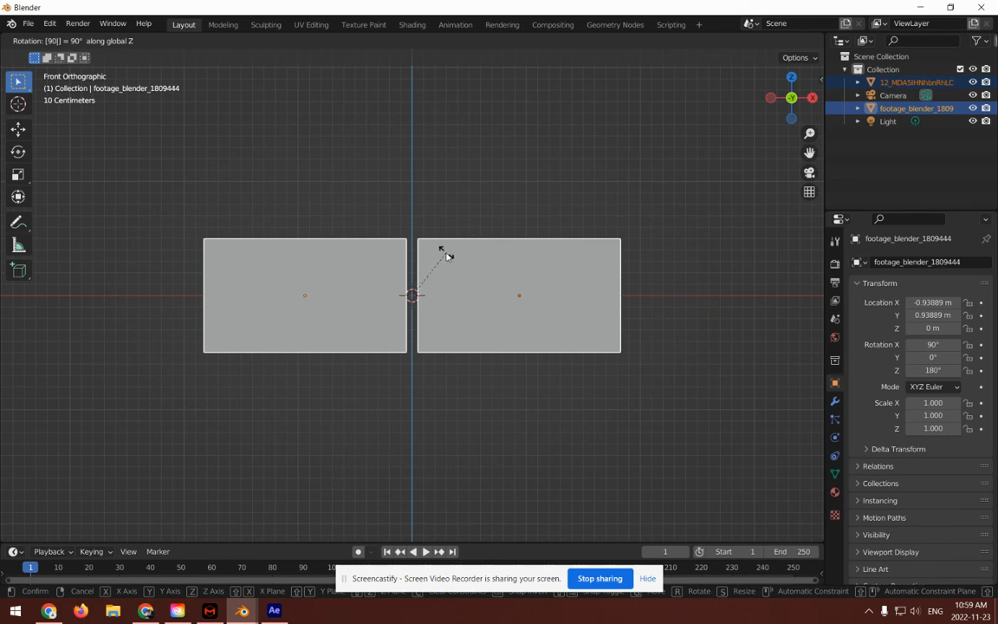
key(Return)
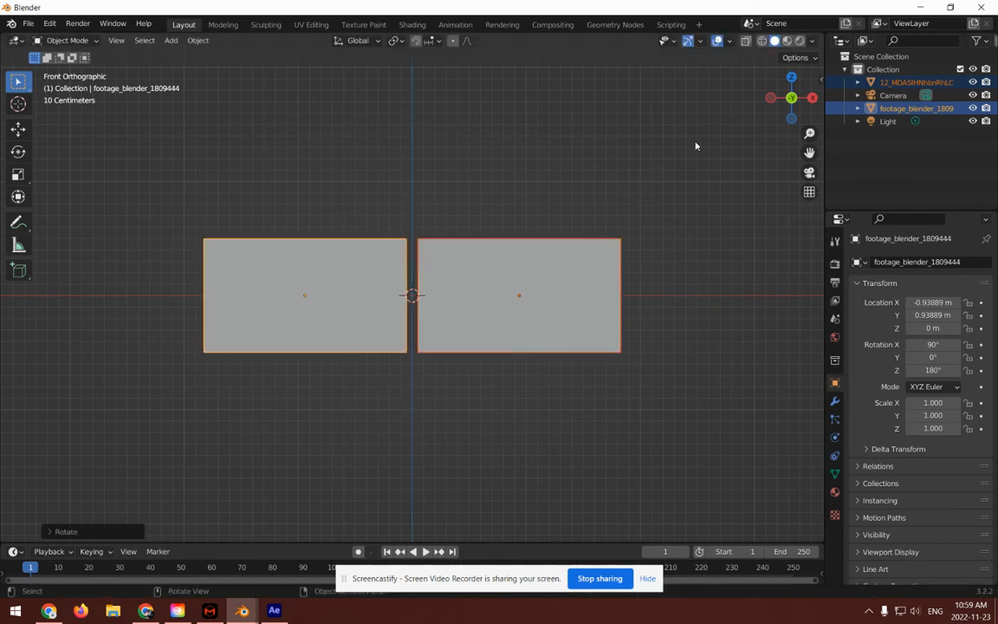
Step: Display the Santa planes in Material Preview shading, and play and stop the timeline to check the animated footage
click(786, 42)
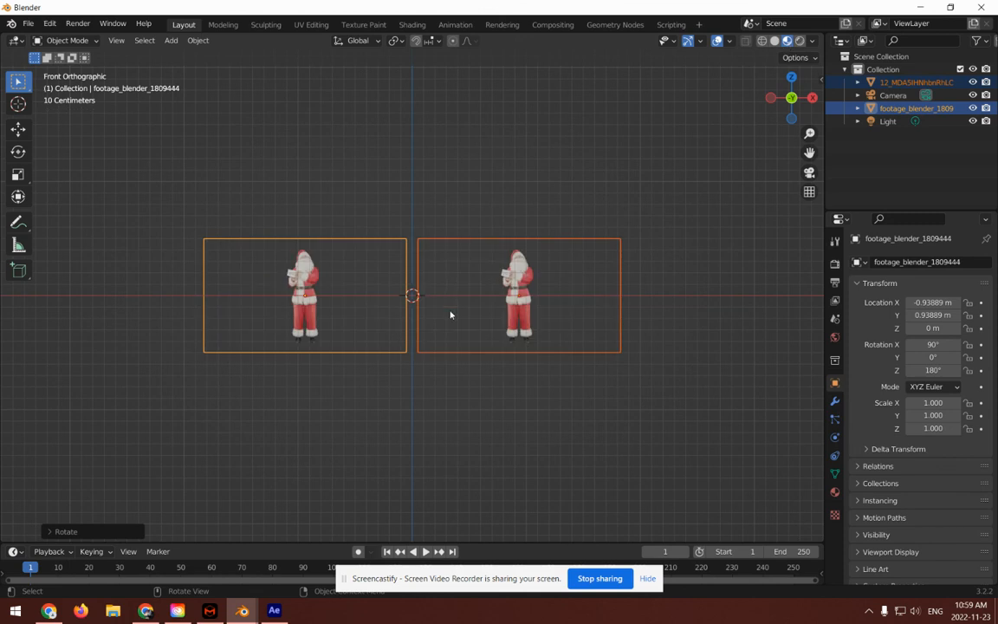
click(835, 402)
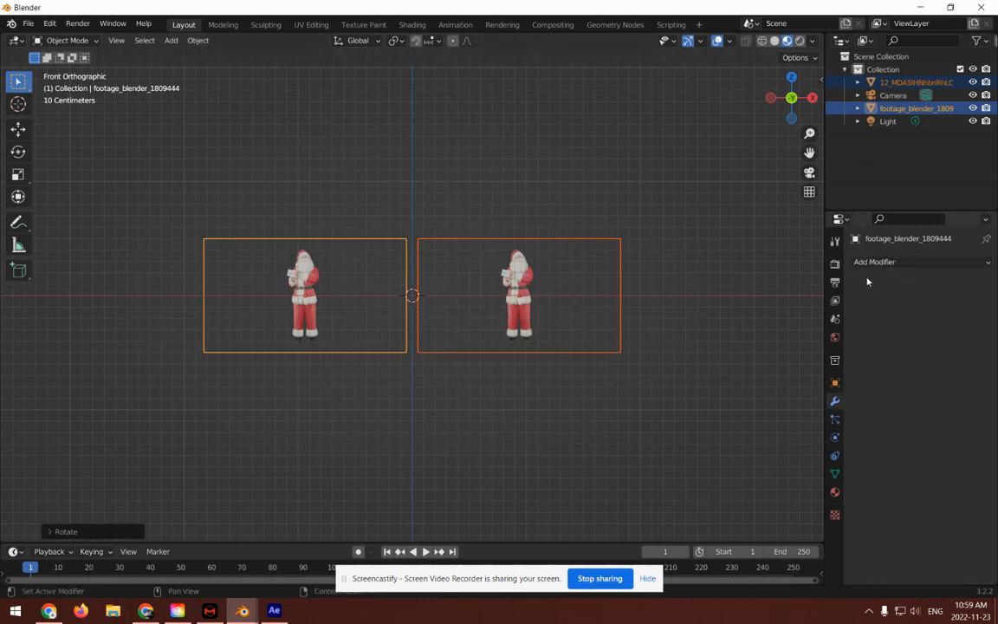
scroll(475, 376, up, 1)
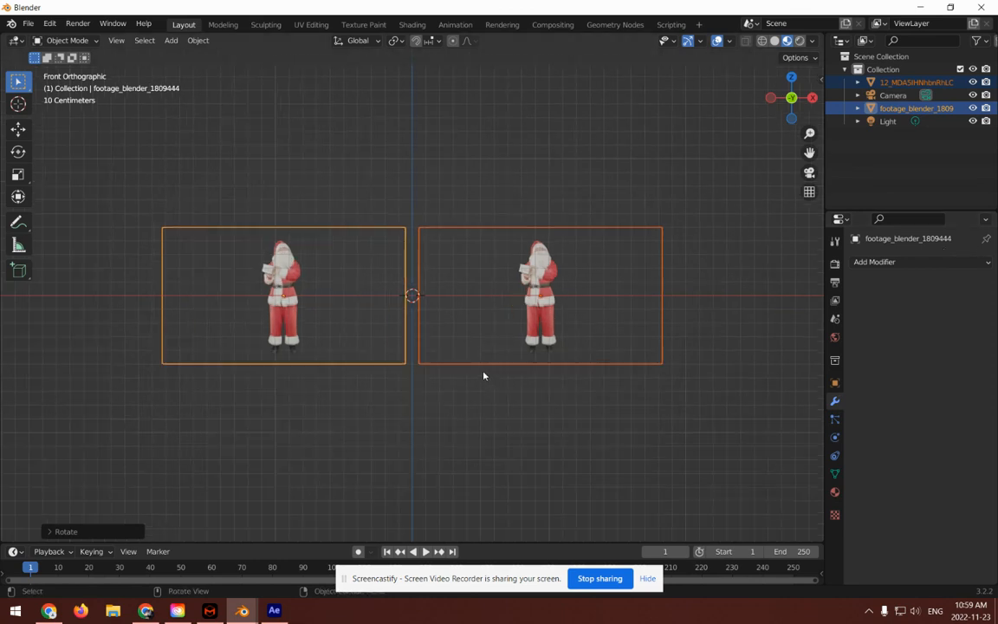
scroll(425, 416, down, 4)
scroll(380, 403, up, 3)
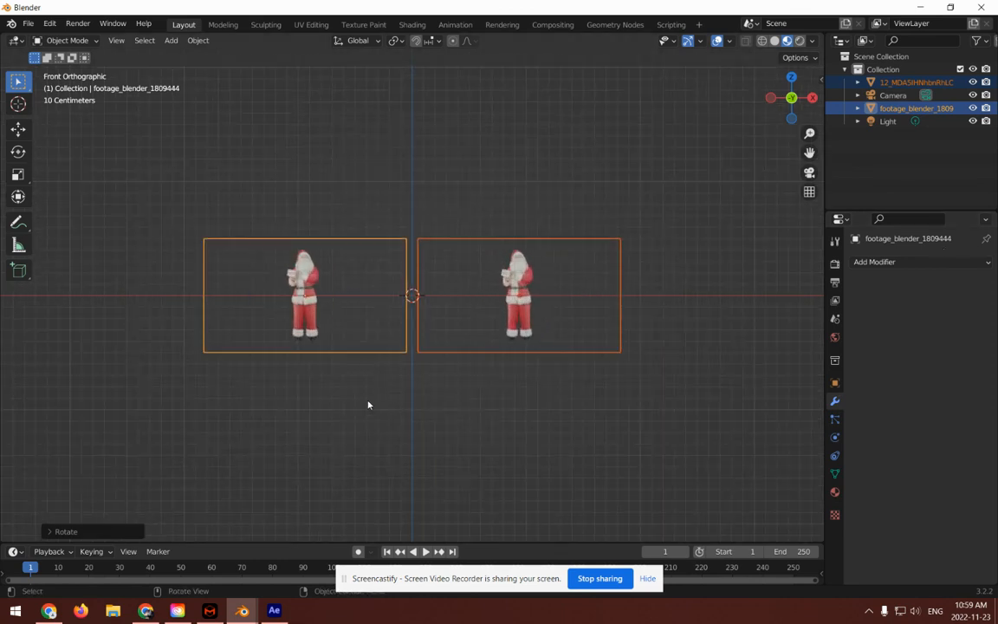
click(425, 552)
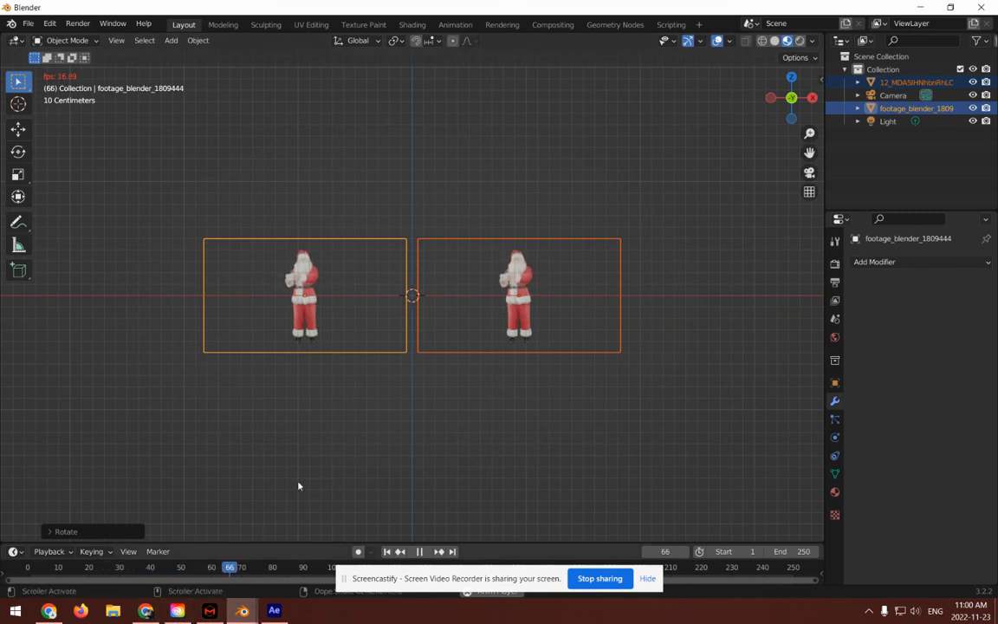
click(420, 552)
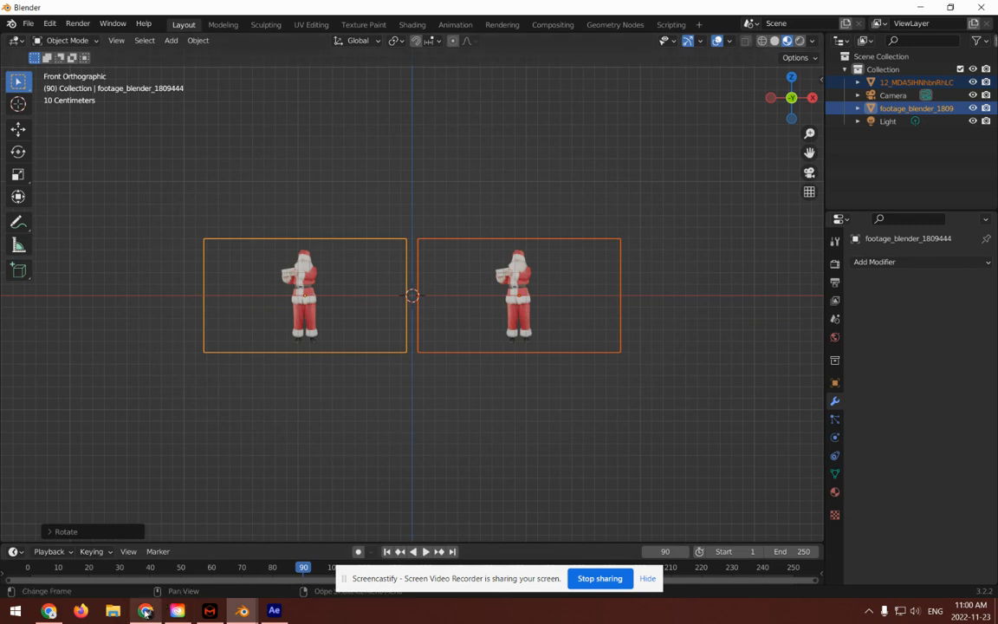
mouse_move(145, 612)
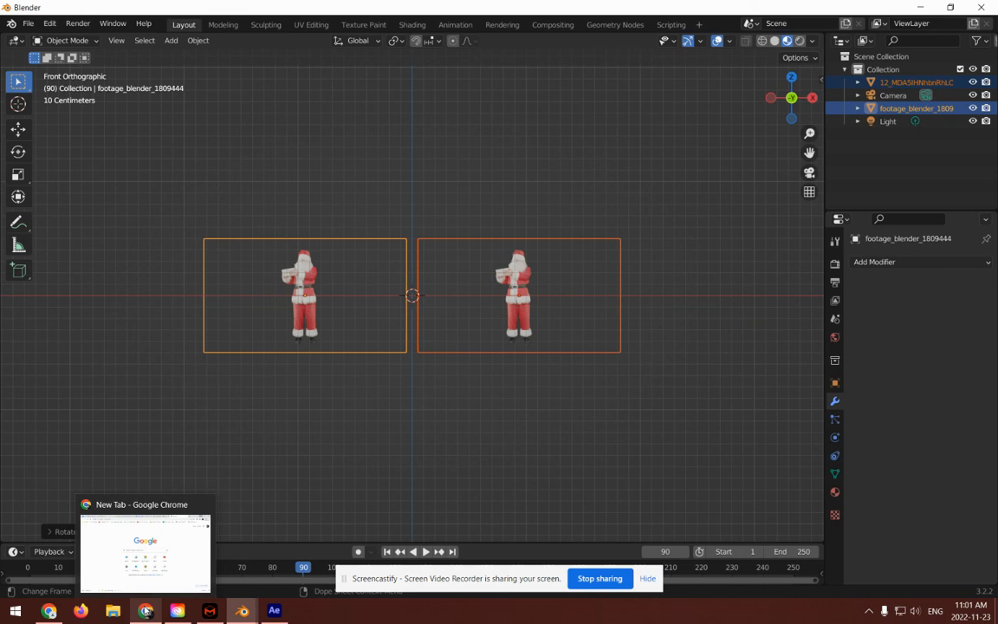
click(132, 552)
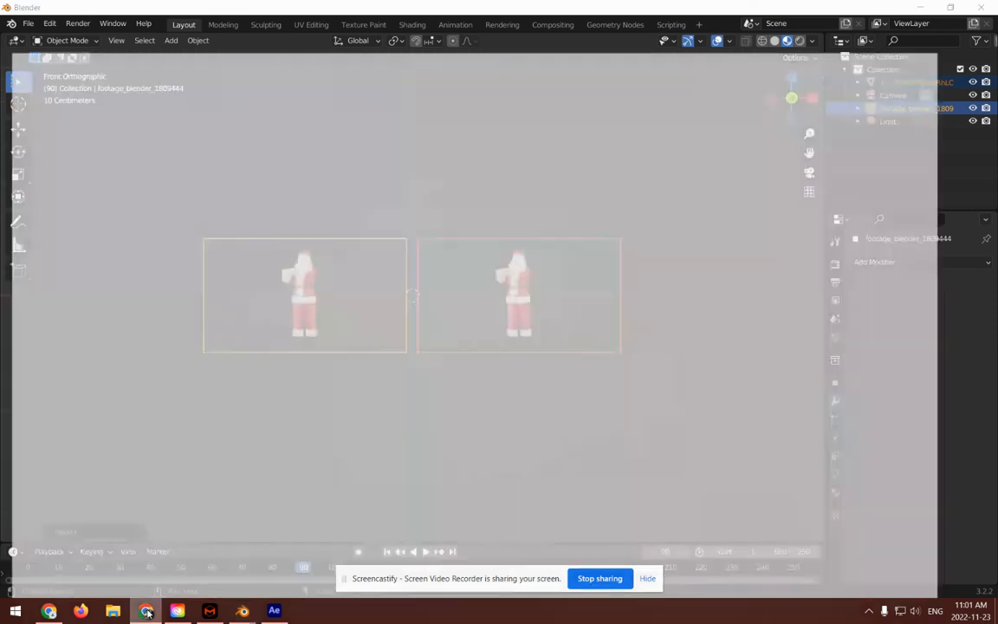
click(894, 33)
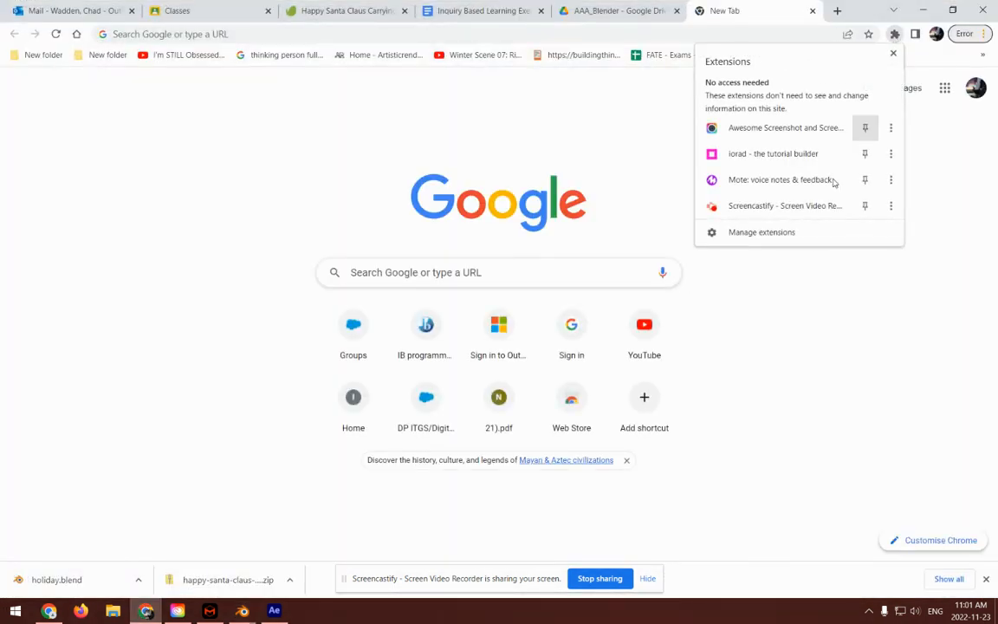
click(789, 208)
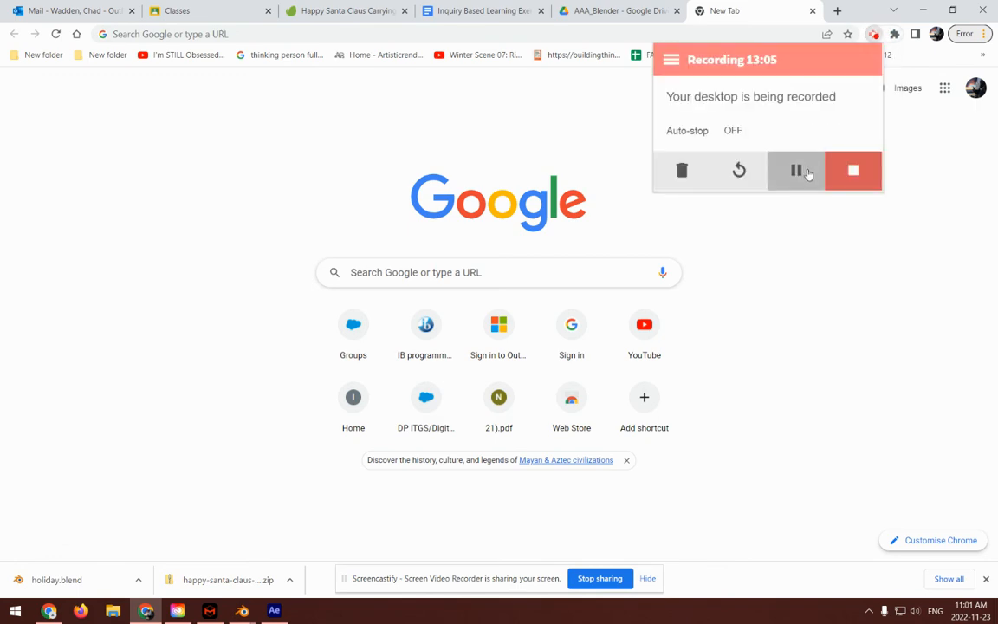